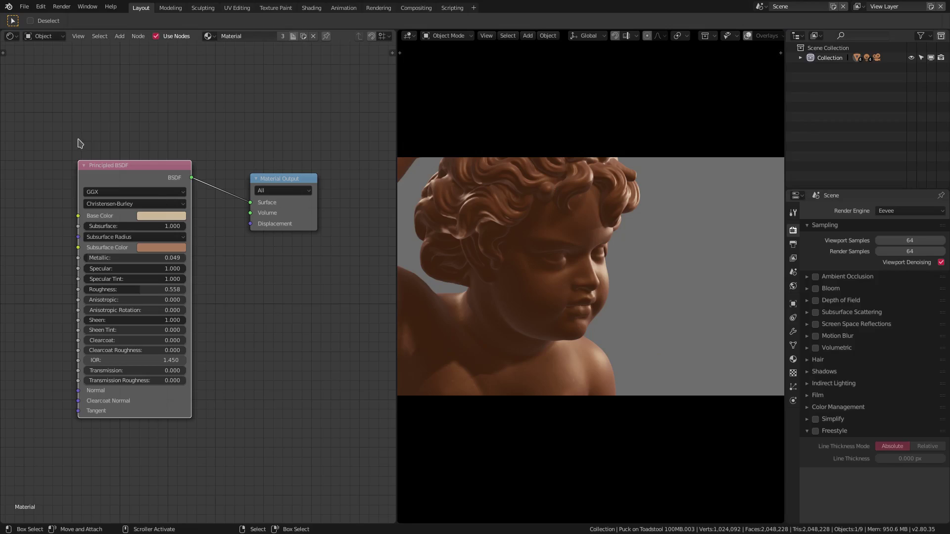
Review the alpha mode options in the Film render settings.
middle_drag(262, 285, 297, 281)
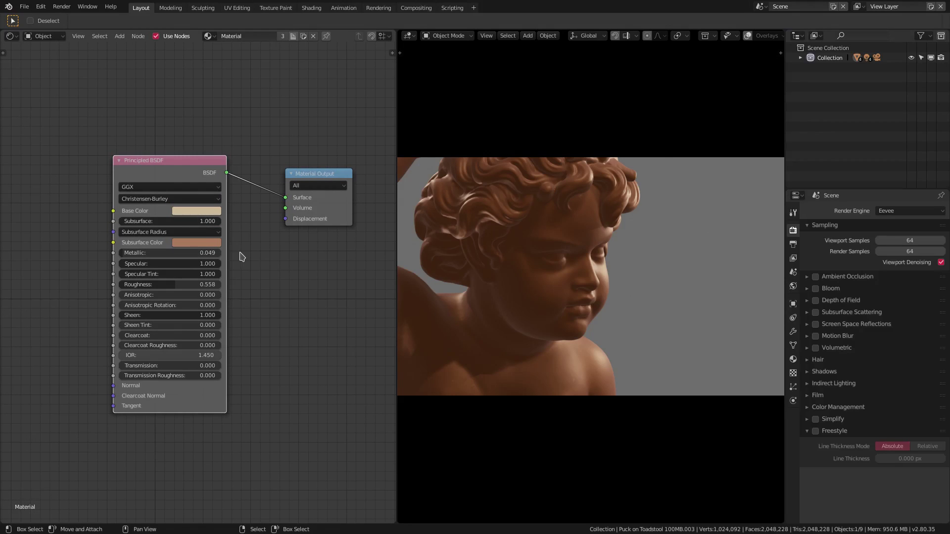
middle_drag(246, 265, 258, 261)
scroll(258, 261, up, 1)
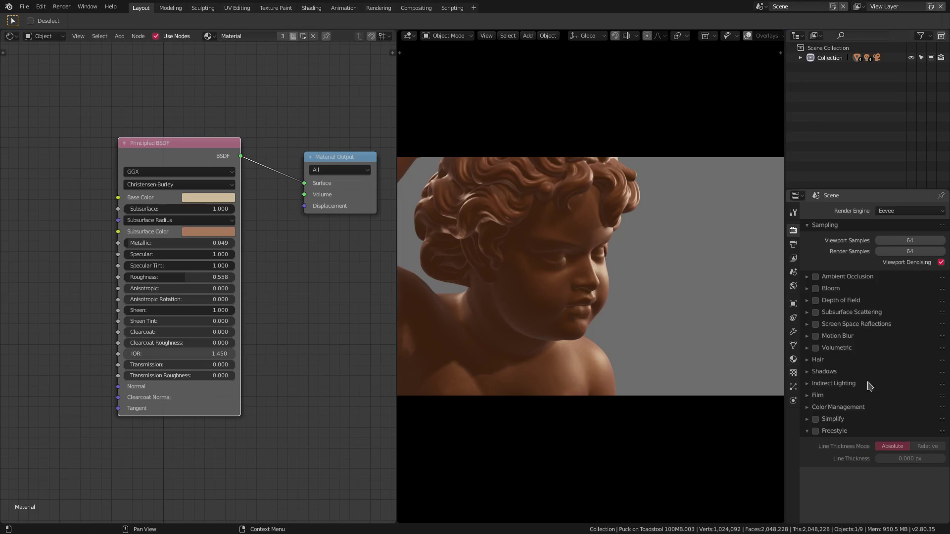
click(821, 395)
click(887, 435)
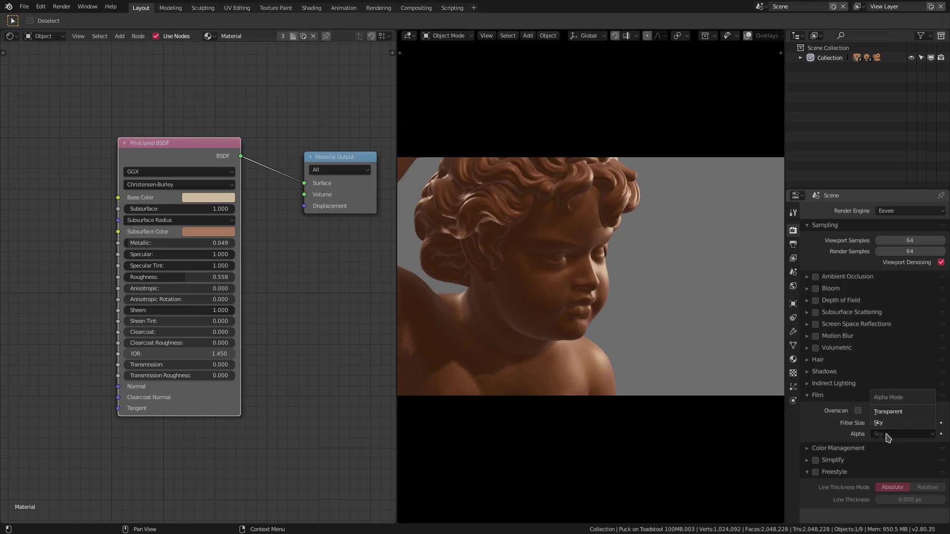
click(816, 396)
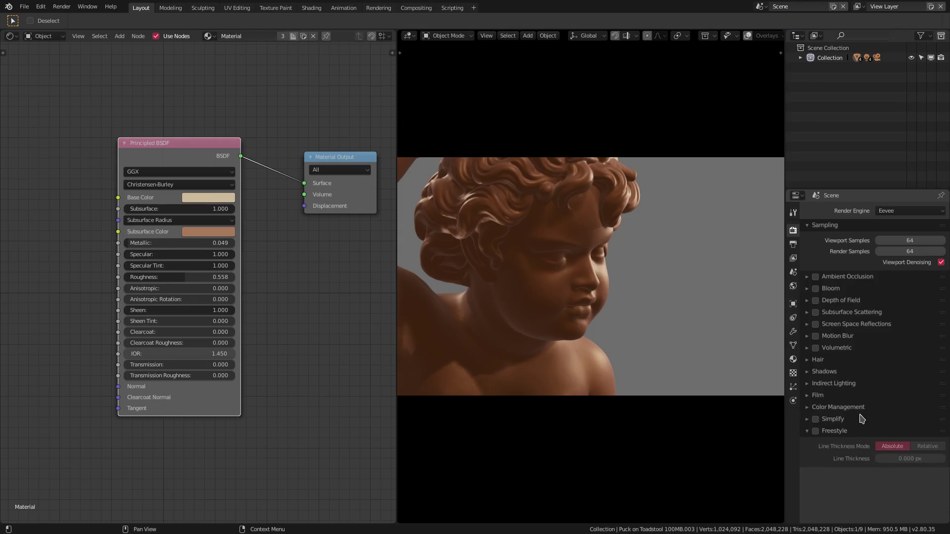
Try the Default view transform in Color Management, then restore Filmic with the sRGB display.
click(841, 407)
click(890, 437)
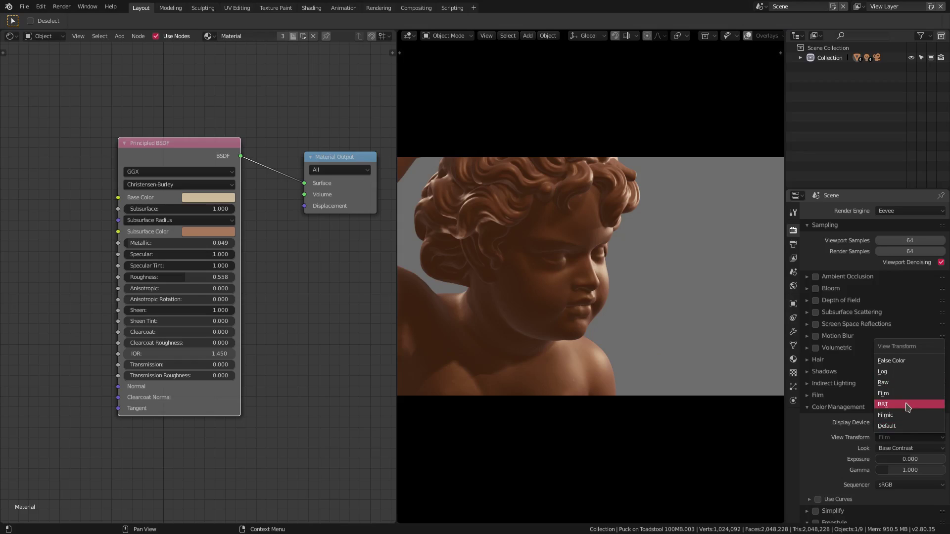
click(905, 425)
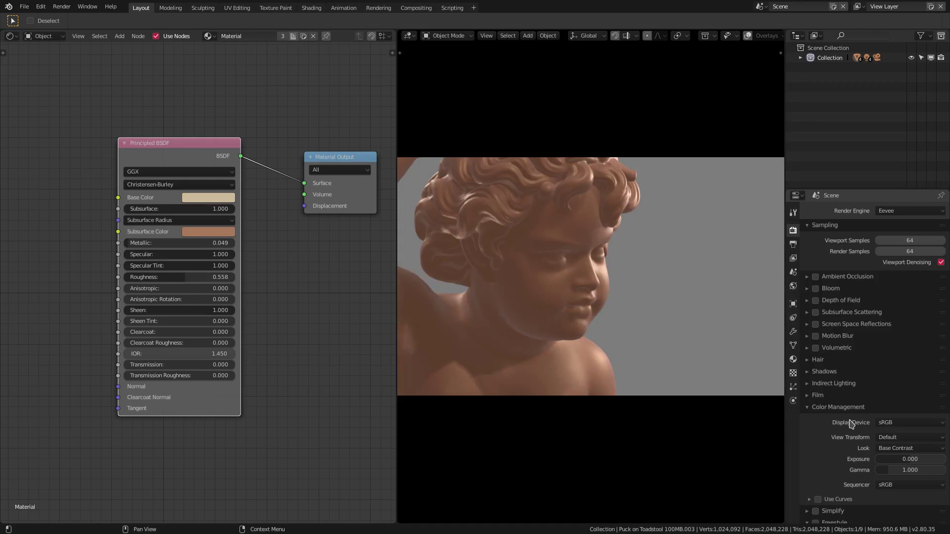
click(897, 424)
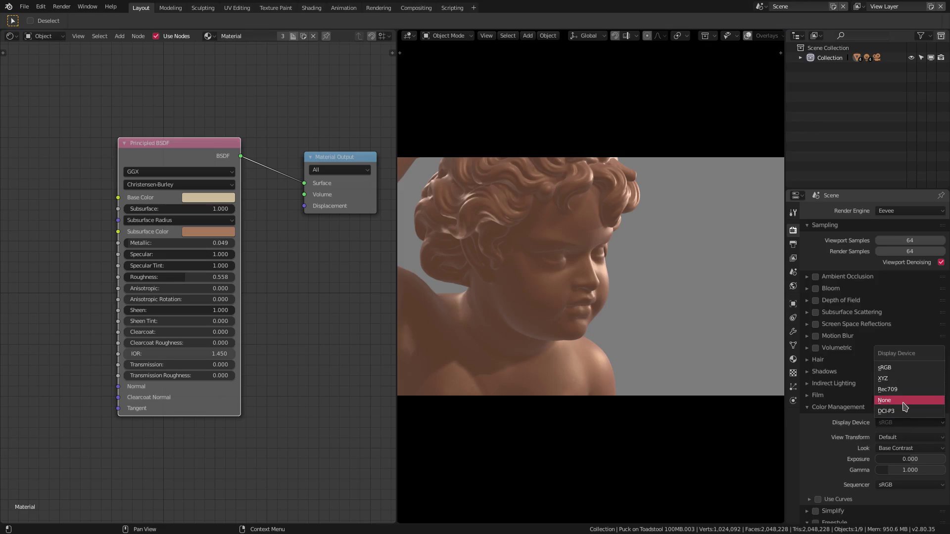
click(901, 438)
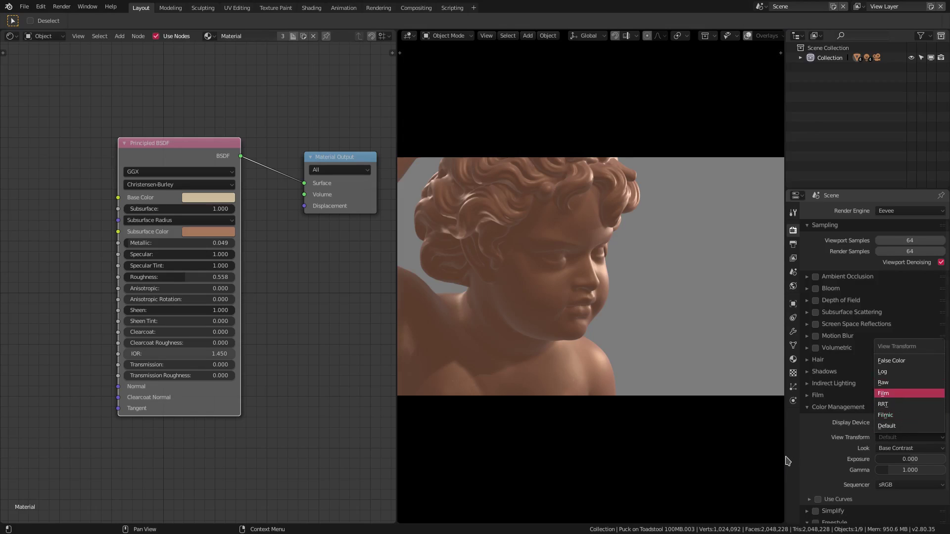
click(897, 416)
click(808, 410)
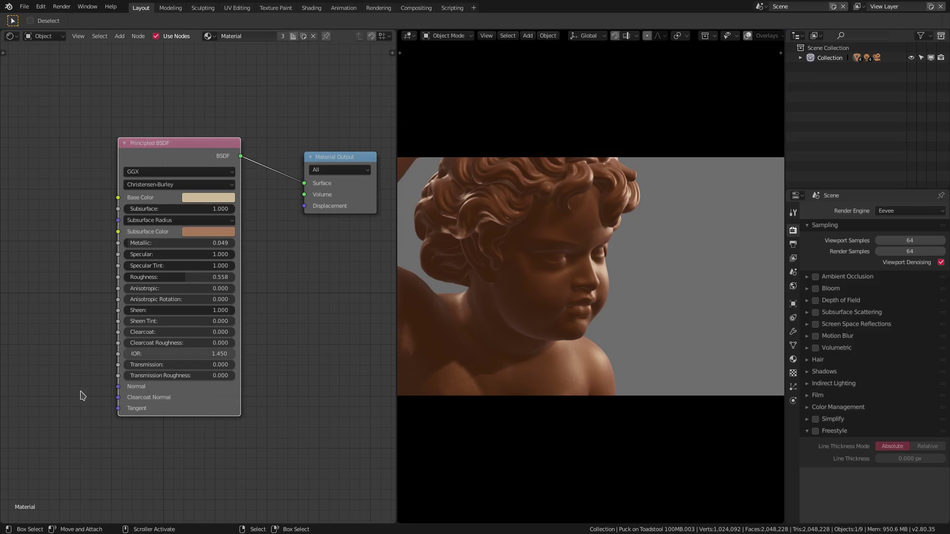
Move the Principled BSDF aside and add an Ambient Occlusion node through Shift+A search.
middle_drag(80, 395, 62, 362)
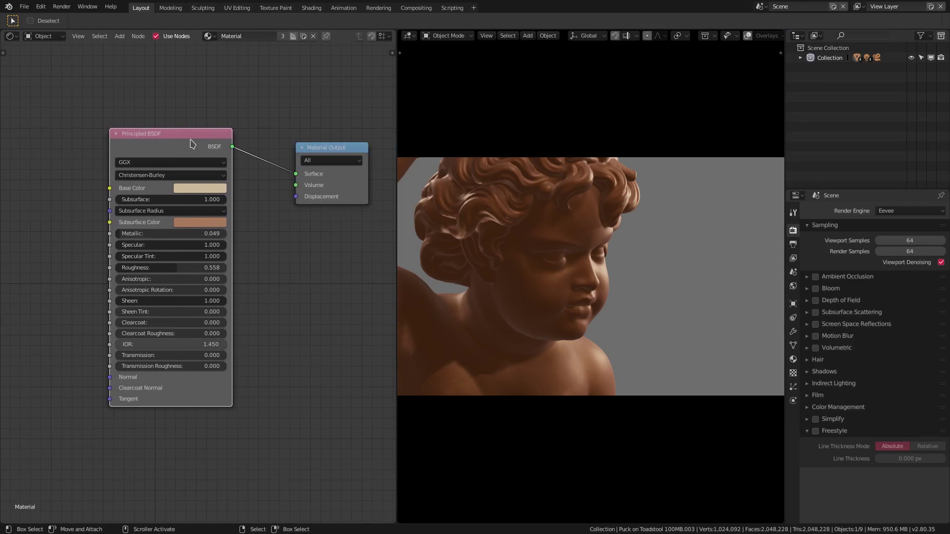
drag(193, 144, 243, 158)
middle_drag(182, 298, 227, 303)
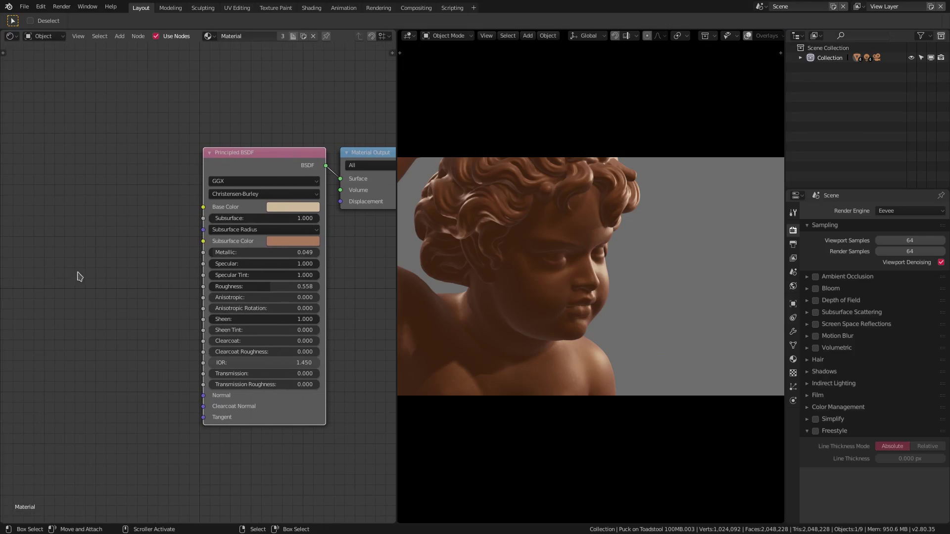
key(shift+a)
click(51, 220)
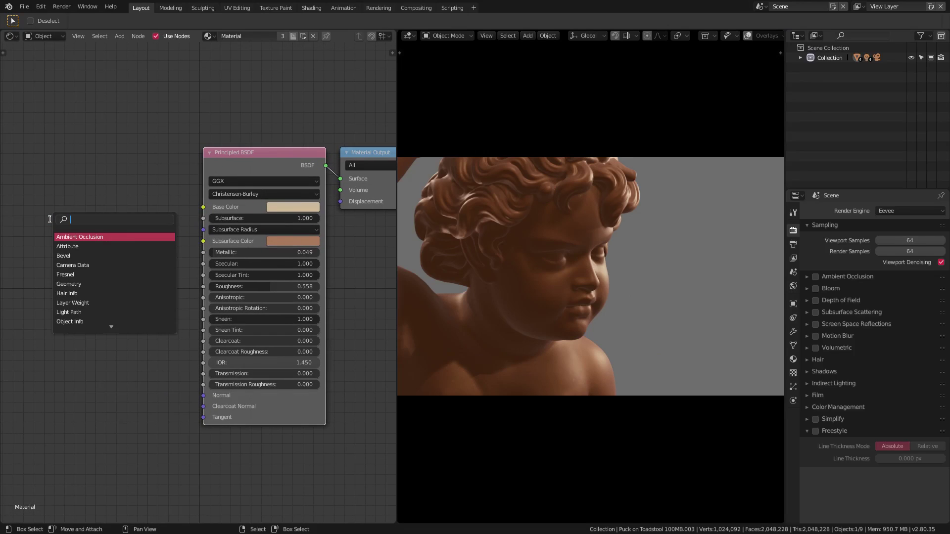
key(Return)
click(50, 219)
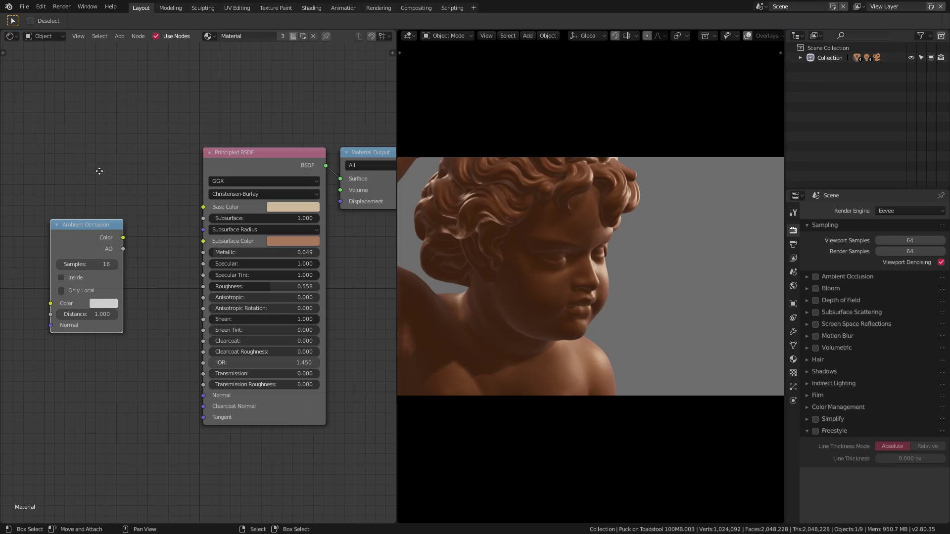
Place the Ambient Occlusion node beside the Principled BSDF and link Color into Base Color.
key(g)
click(113, 99)
middle_drag(141, 174, 155, 174)
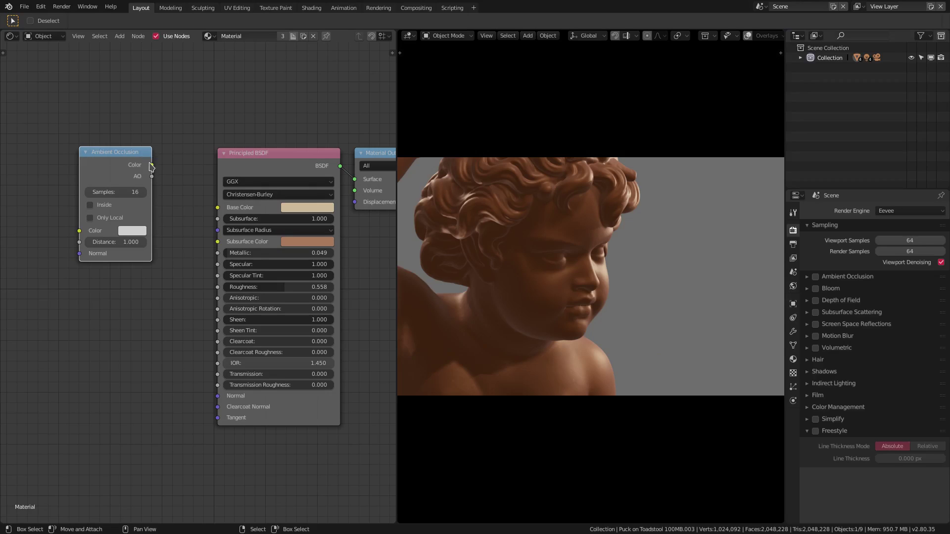
drag(151, 166, 217, 208)
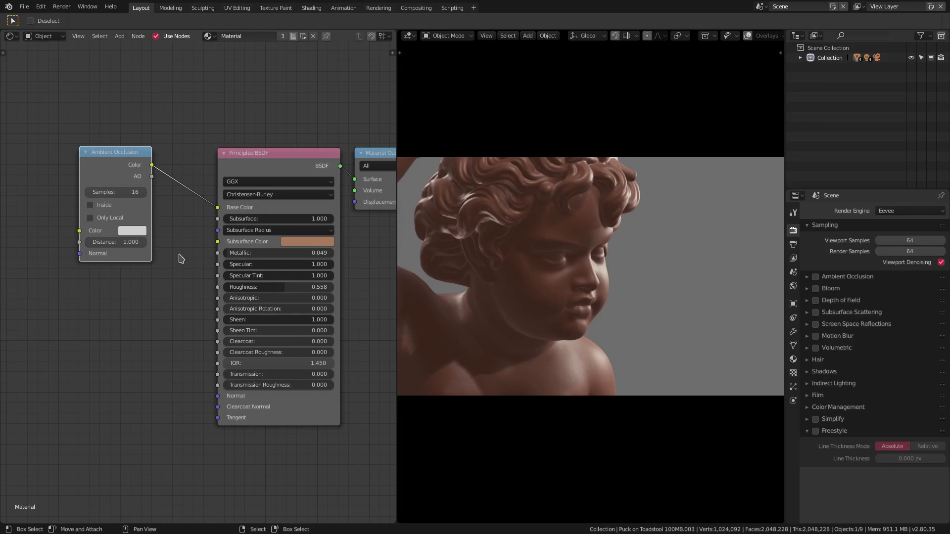
click(133, 231)
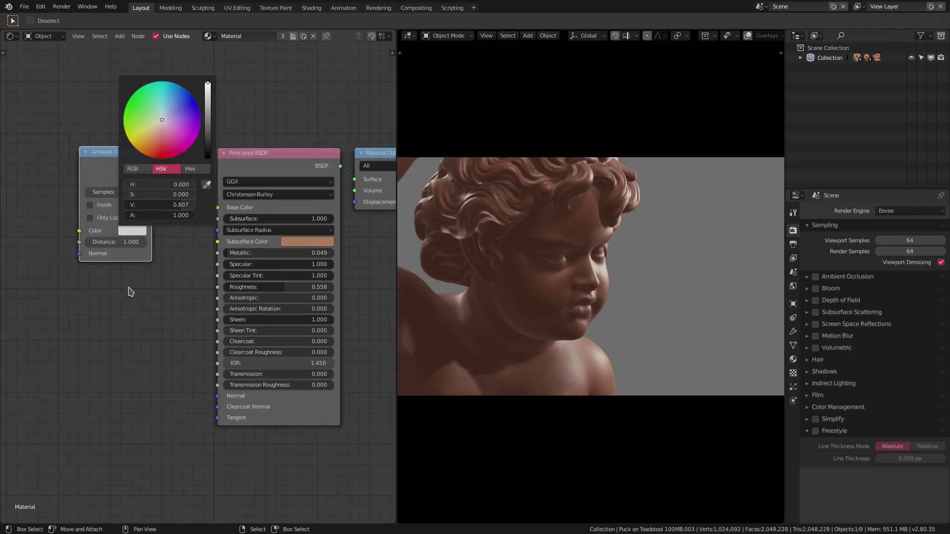
click(131, 232)
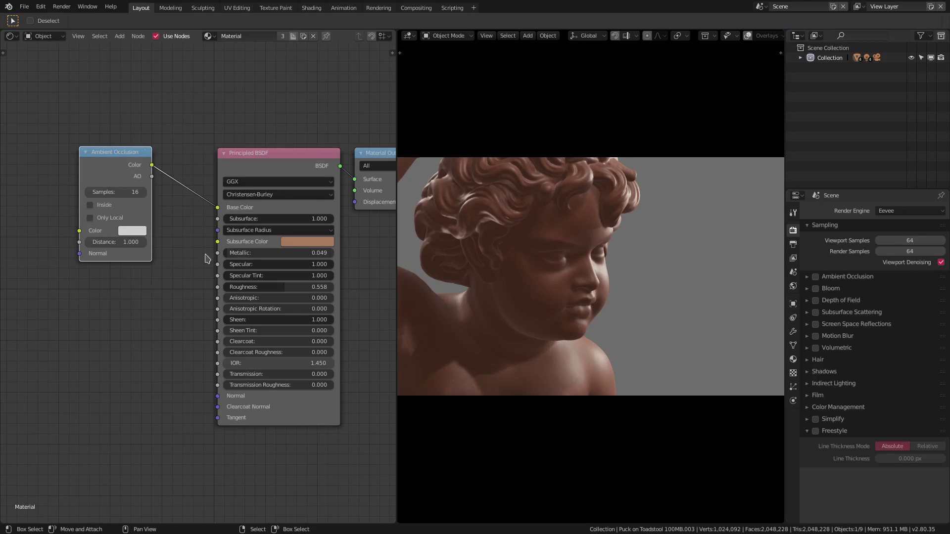
middle_drag(202, 215, 218, 219)
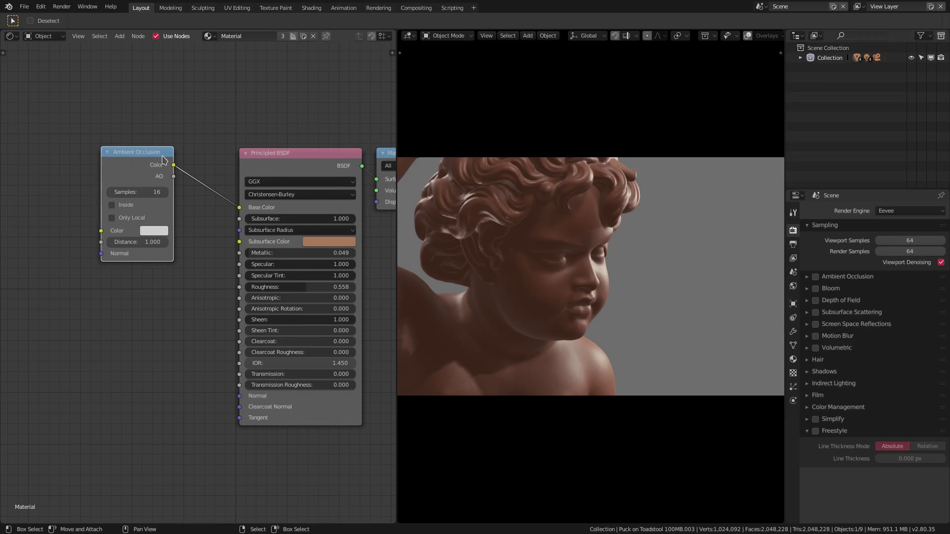
Toggle Eevee Ambient Occlusion on and off to compare the render, ending with it off.
click(815, 277)
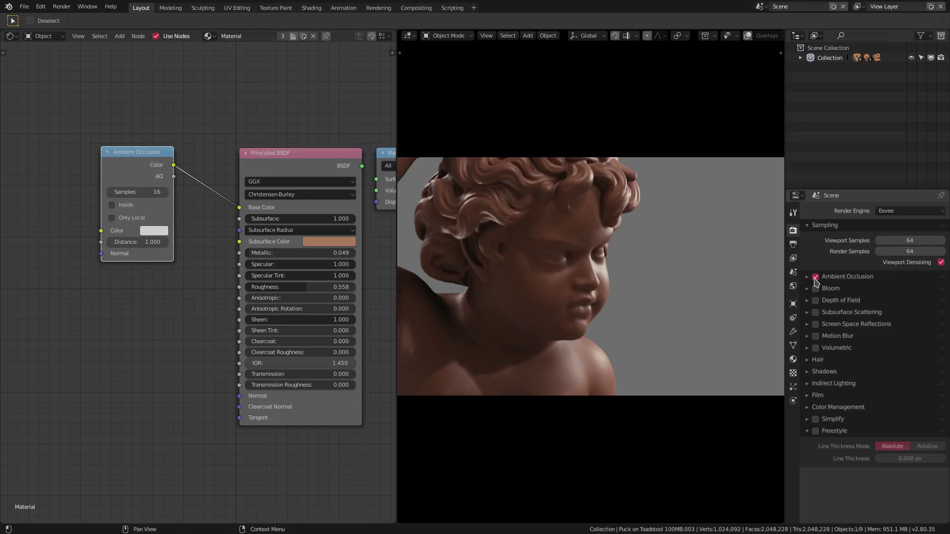
click(815, 277)
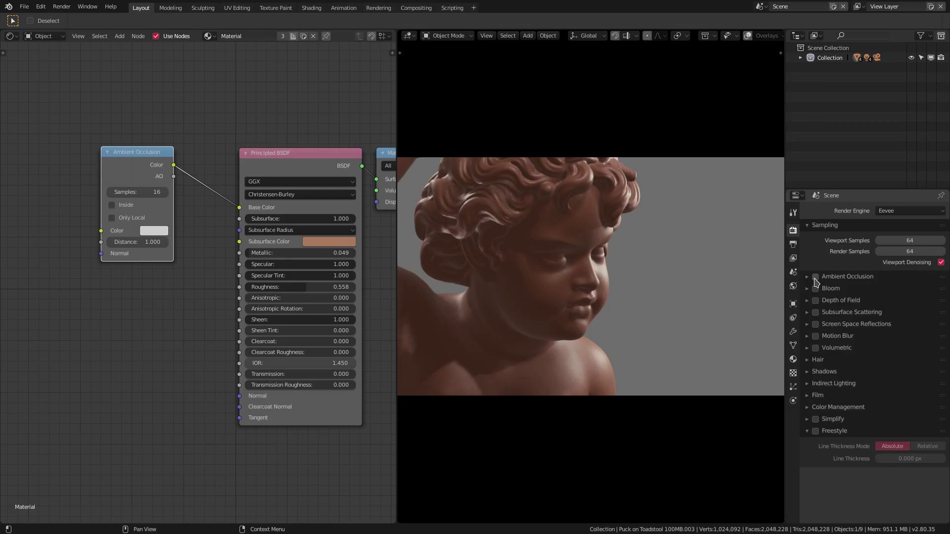
click(815, 277)
click(815, 277)
click(815, 277)
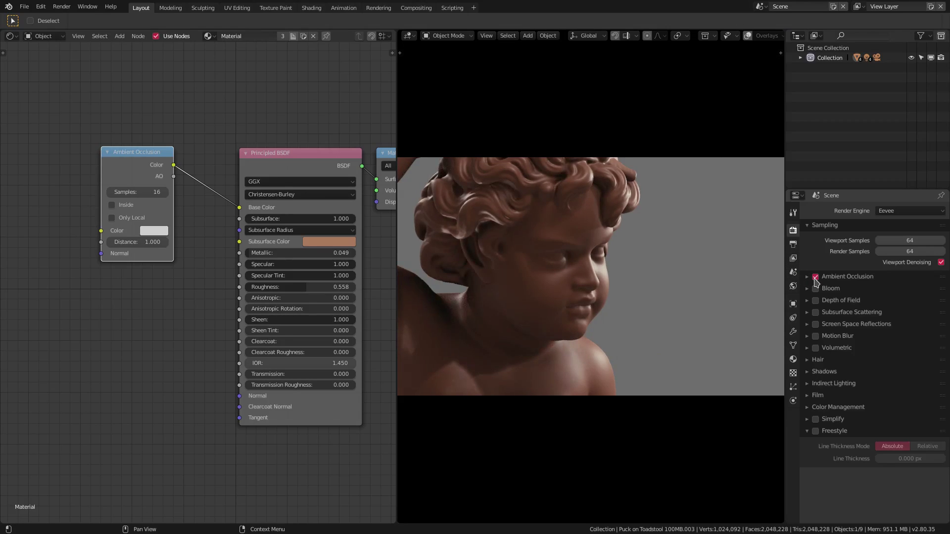
click(816, 277)
click(815, 277)
click(815, 277)
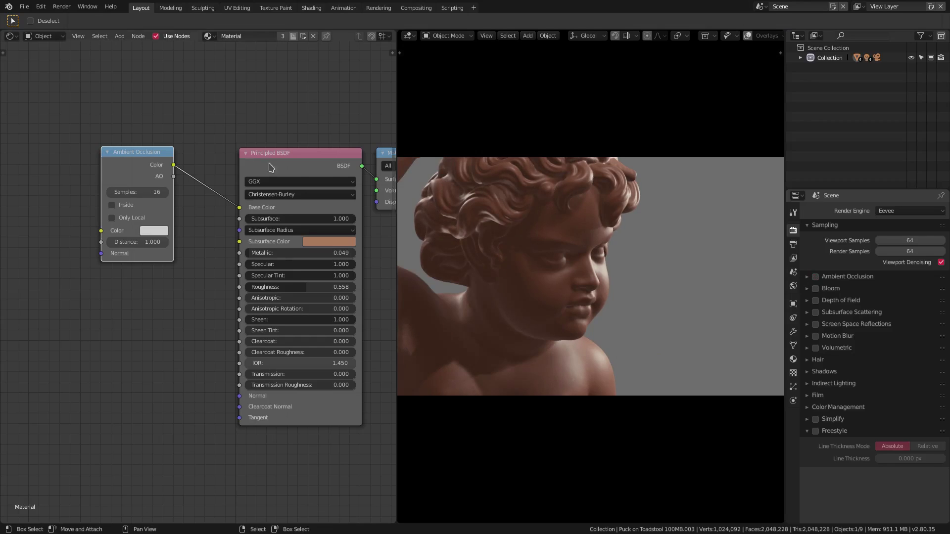
Move the AO node next to the Principled BSDF, then re-enable Eevee Ambient Occlusion.
drag(151, 161, 199, 167)
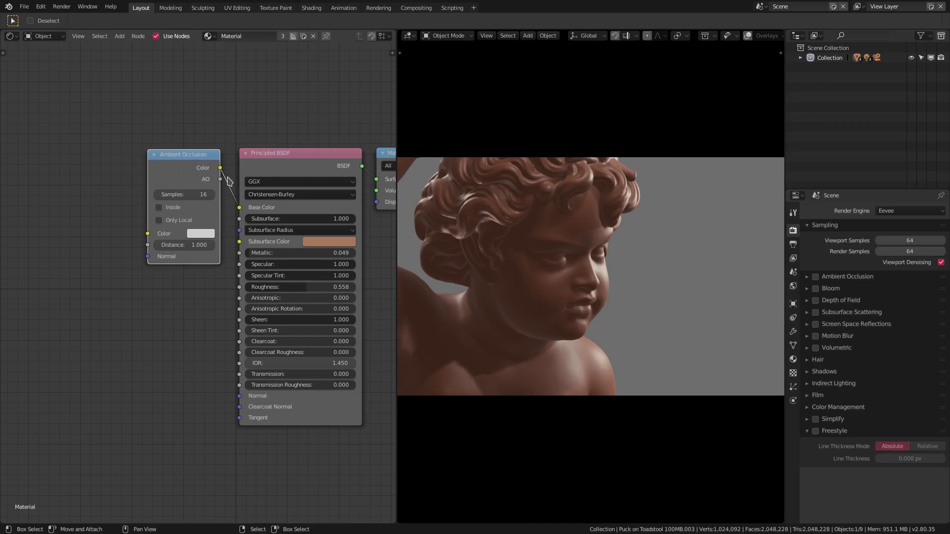
middle_drag(182, 180, 137, 177)
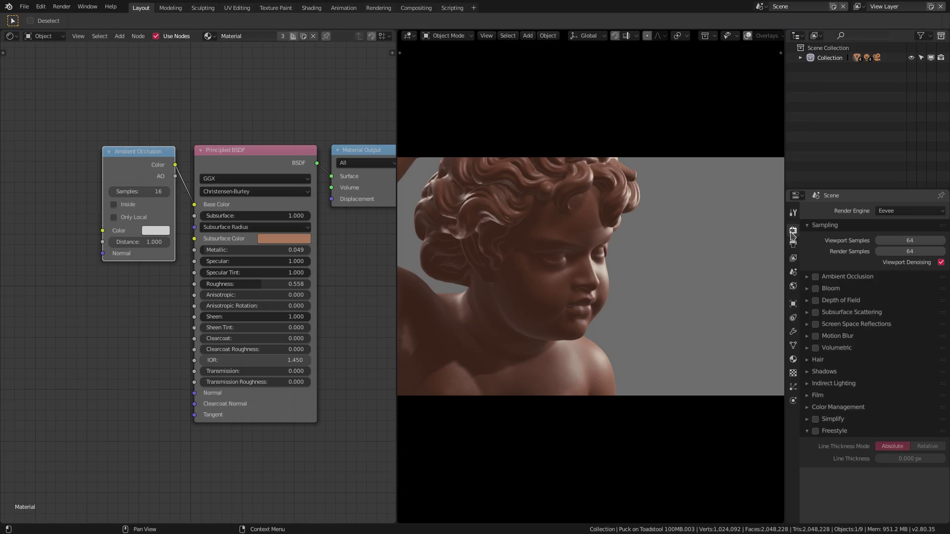
click(793, 213)
click(793, 230)
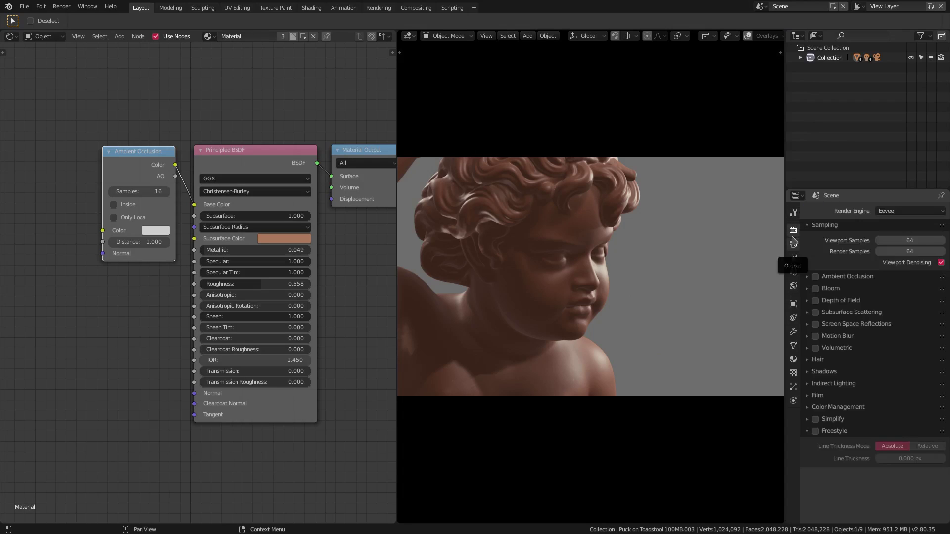
click(815, 278)
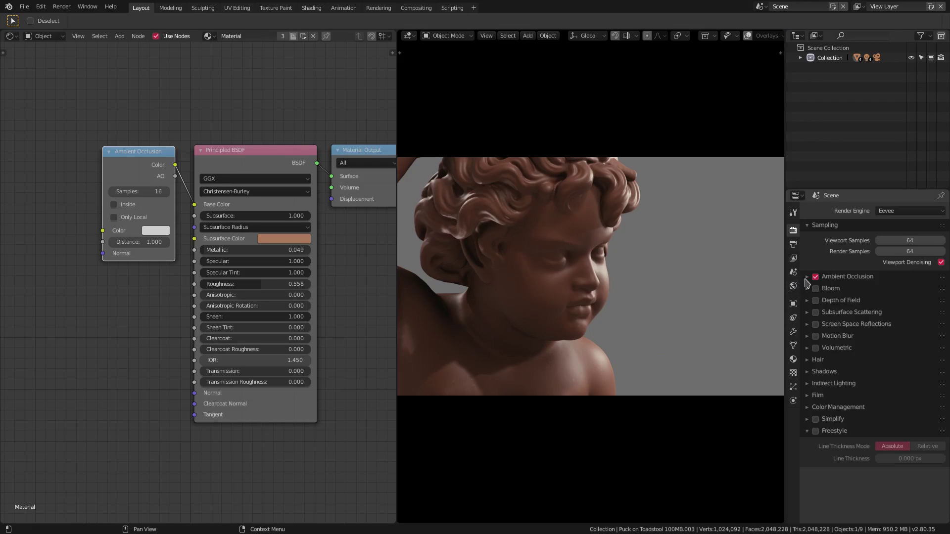
Expand the Eevee Ambient Occlusion panel and enter 5 m for Distance.
click(807, 277)
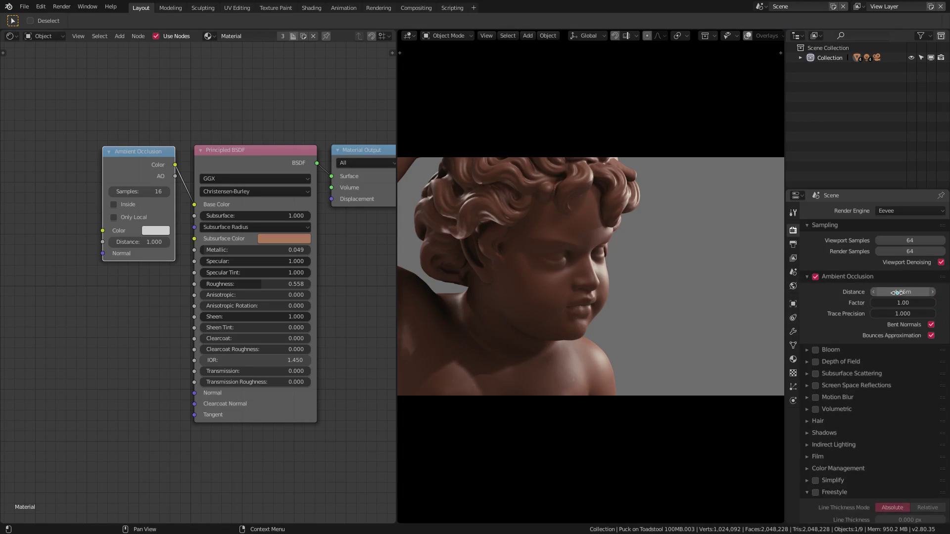
drag(902, 292, 898, 292)
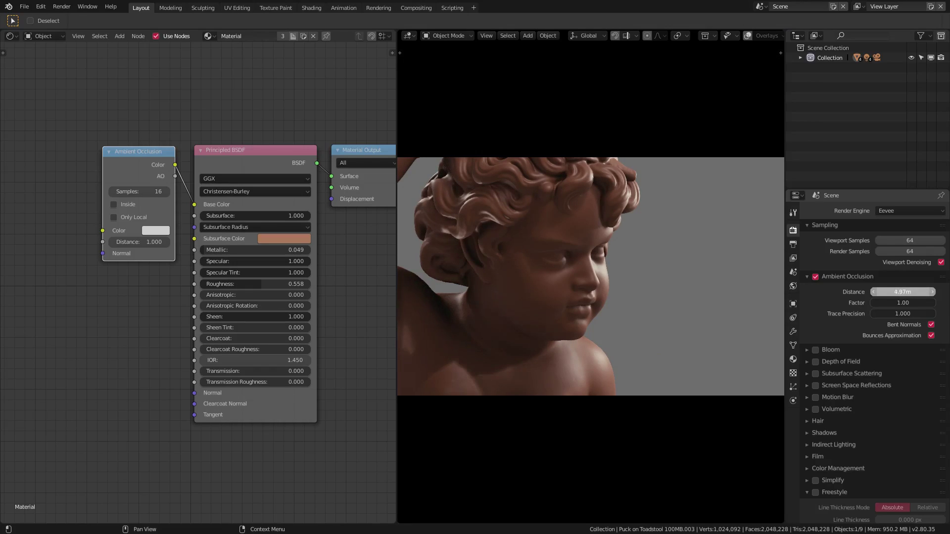
drag(899, 292, 902, 292)
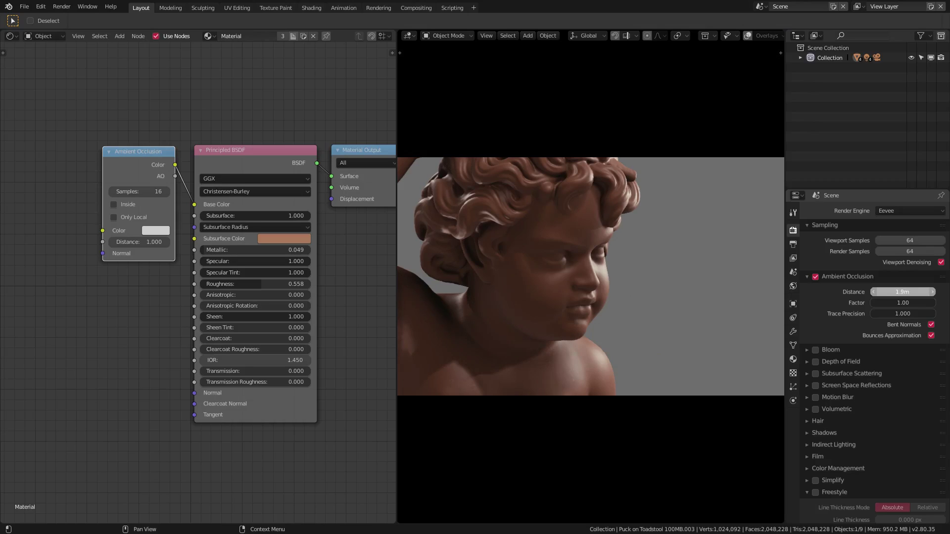
click(907, 293)
text(5)
key(Return)
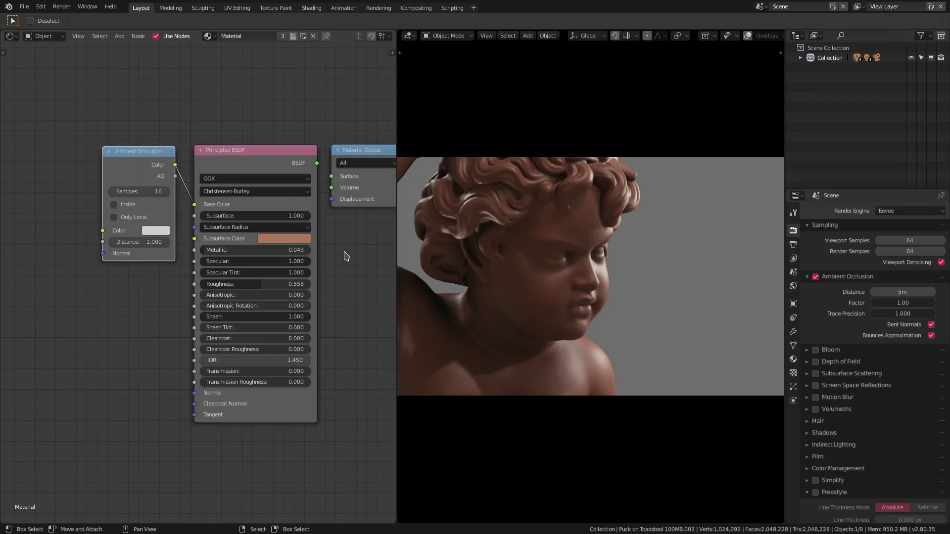
Set the material's Subsurface to 0 and switch off Eevee Ambient Occlusion.
click(269, 217)
text(0)
key(Return)
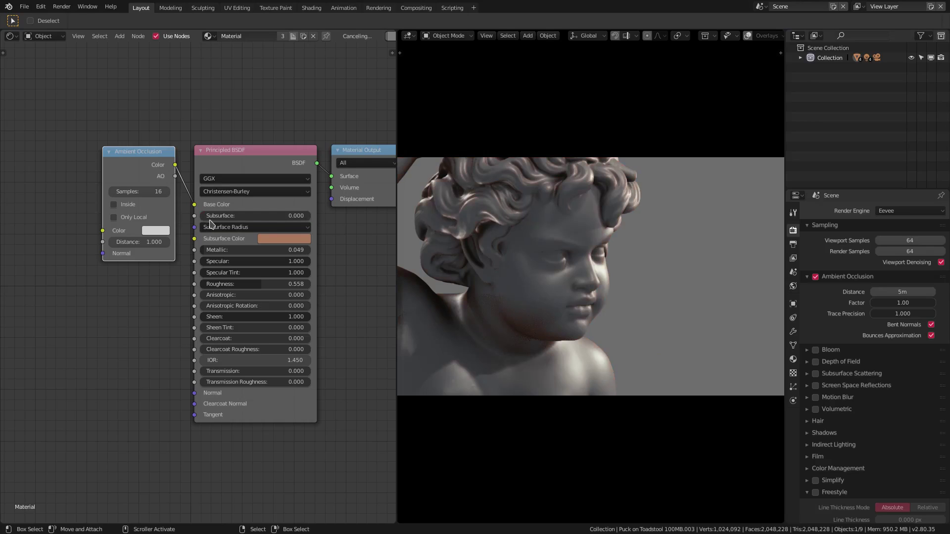
click(815, 277)
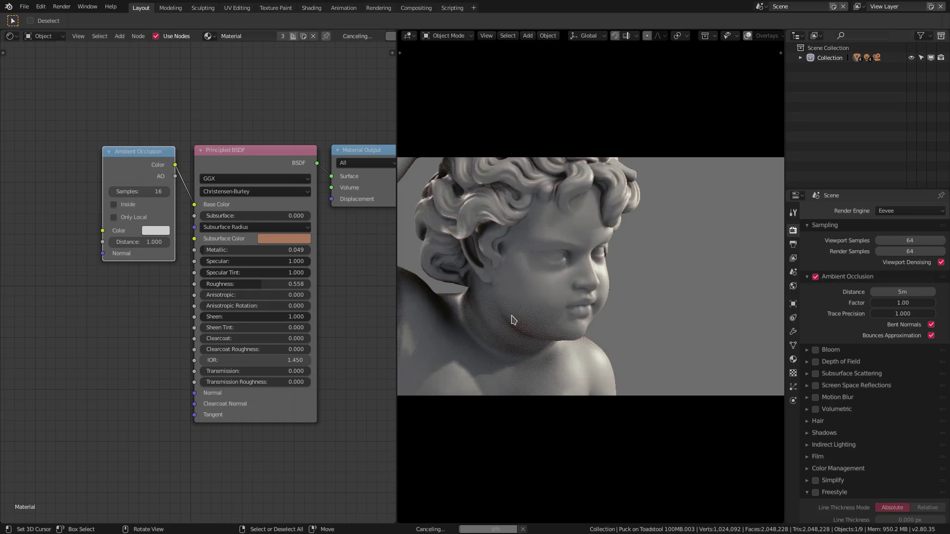
Raise the Subsurface Color to full brightness and boost its red value in RGB.
click(281, 242)
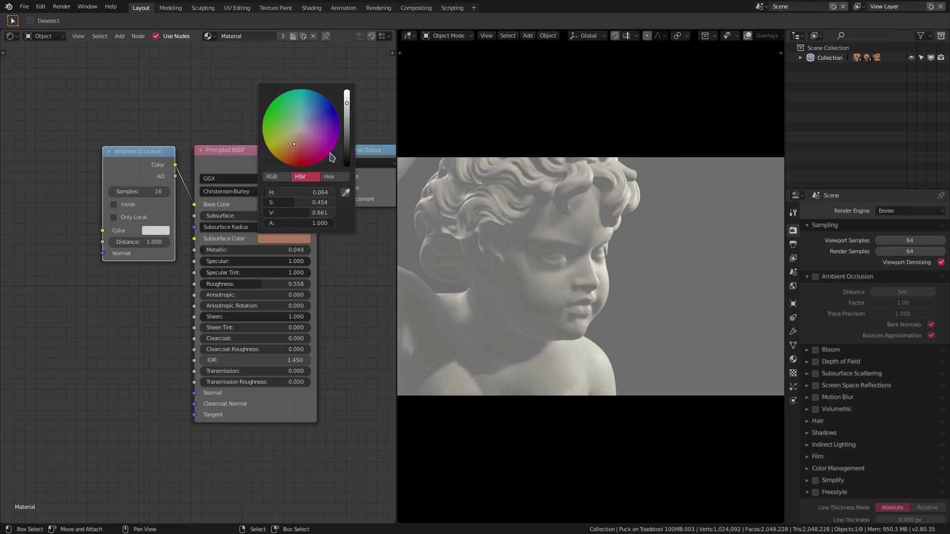
click(347, 100)
drag(306, 193, 331, 202)
click(292, 238)
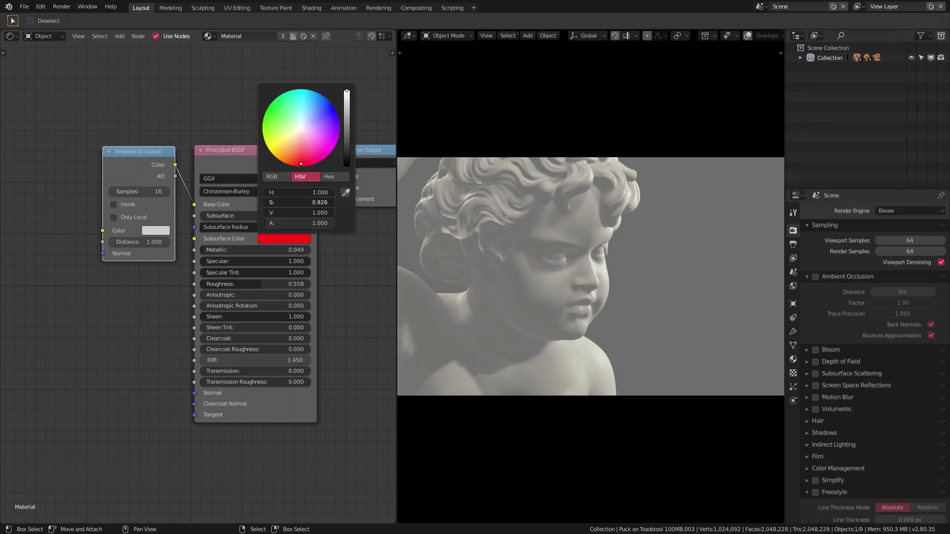
click(261, 238)
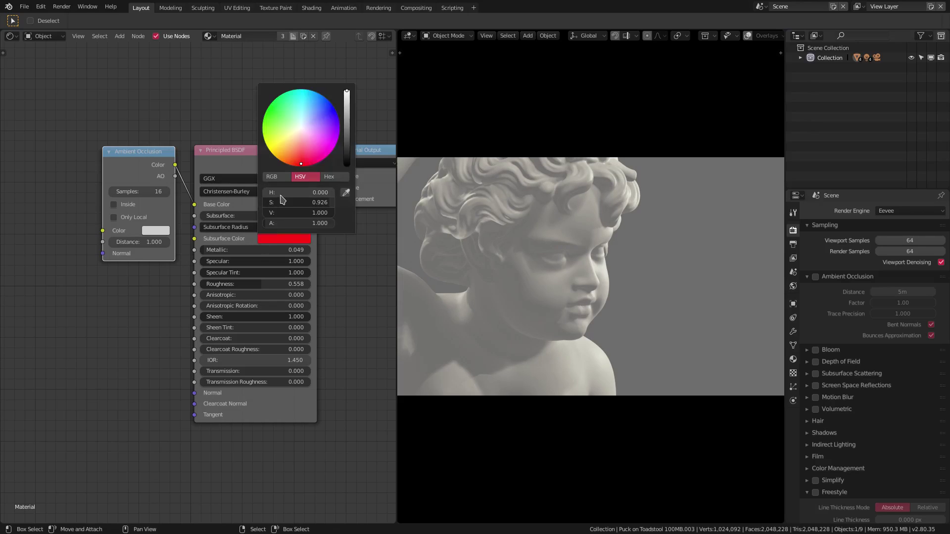
click(275, 177)
drag(278, 193, 330, 213)
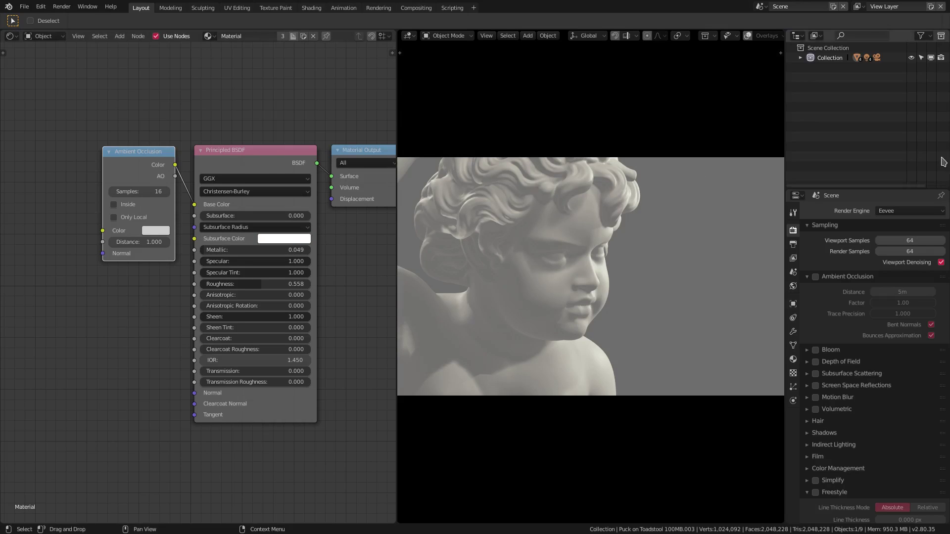
Set Subsurface back to 1 and delete the Ambient Occlusion node from the material.
click(793, 286)
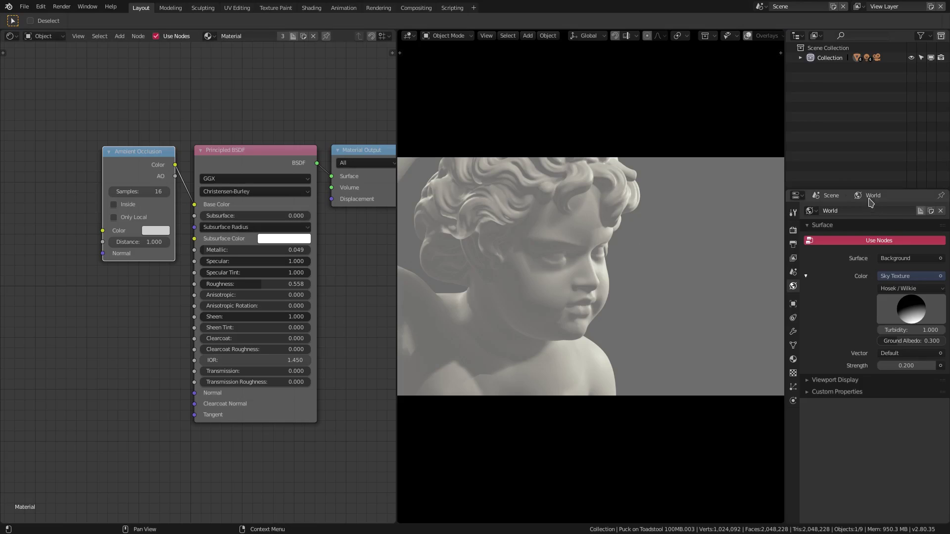
click(793, 231)
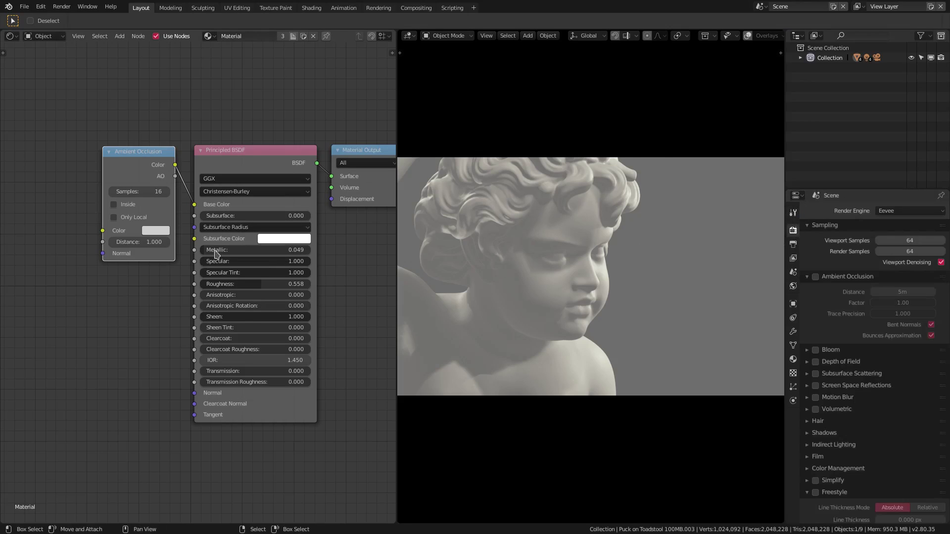
click(234, 216)
text(0.0)
key(Return)
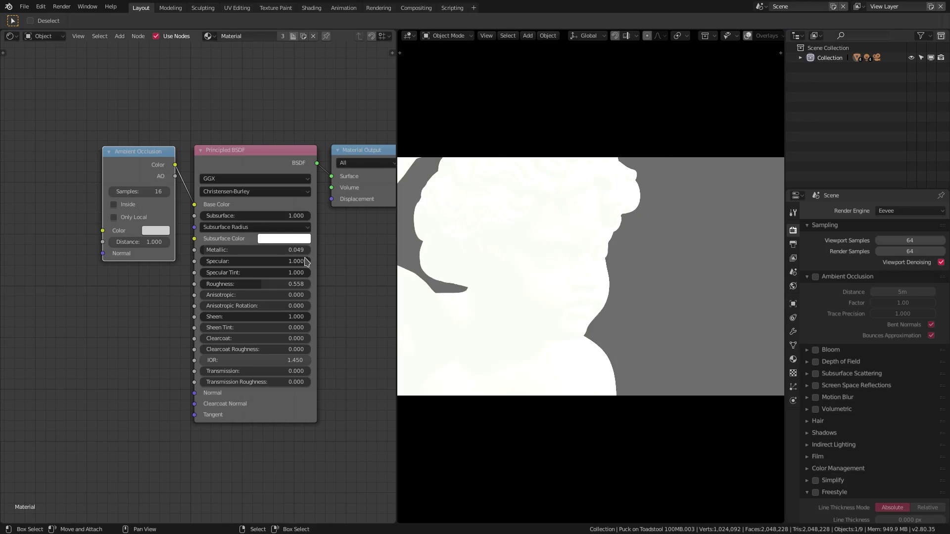
click(290, 242)
key(x)
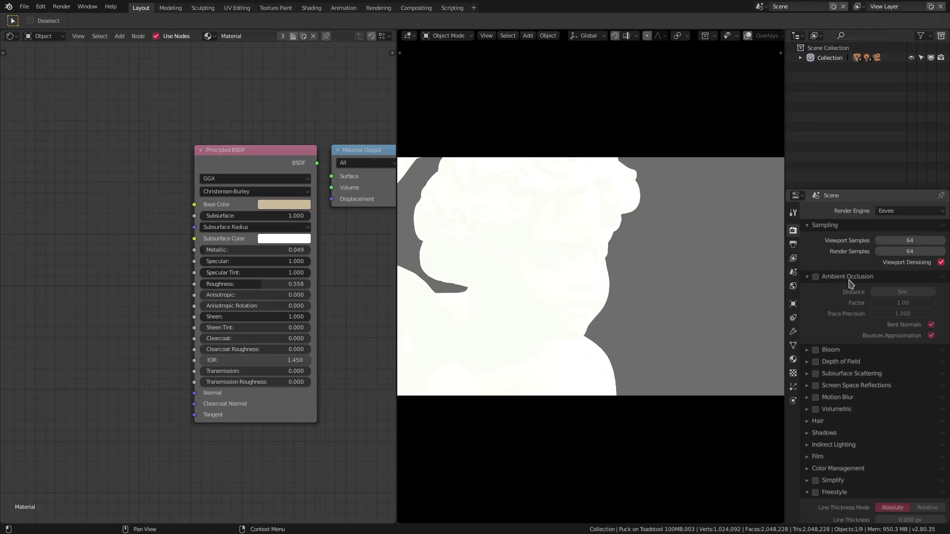
Enable Eevee Subsurface Scattering and darken the Subsurface Color to mid grey in HSV.
click(815, 277)
click(815, 276)
click(815, 374)
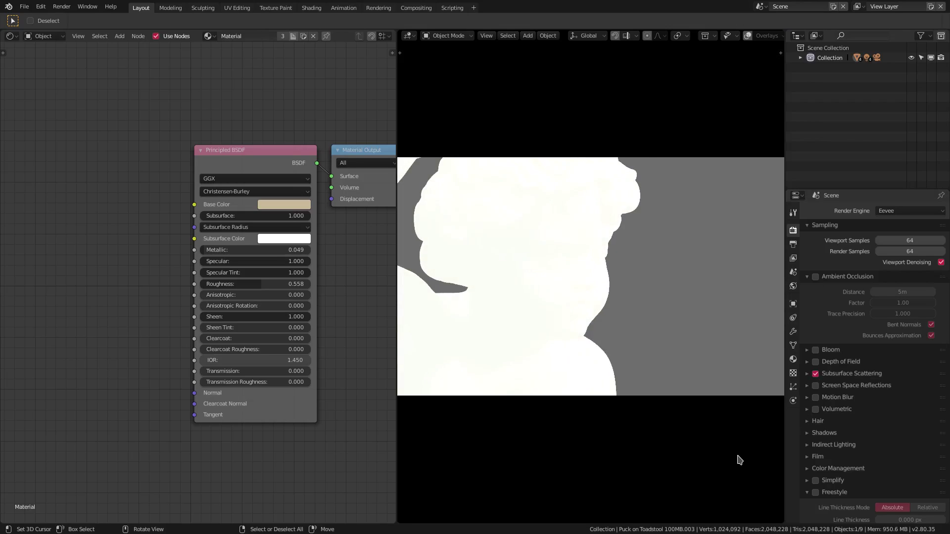
click(284, 239)
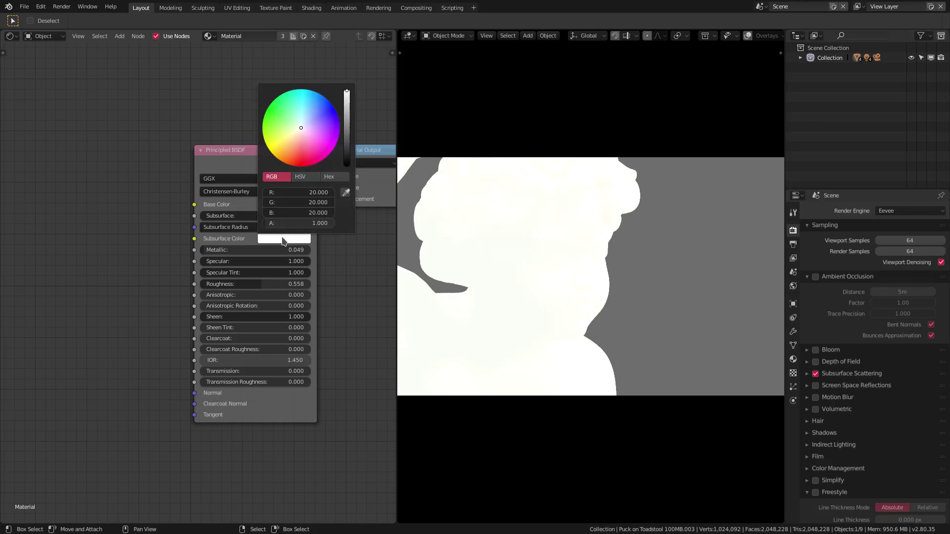
click(301, 176)
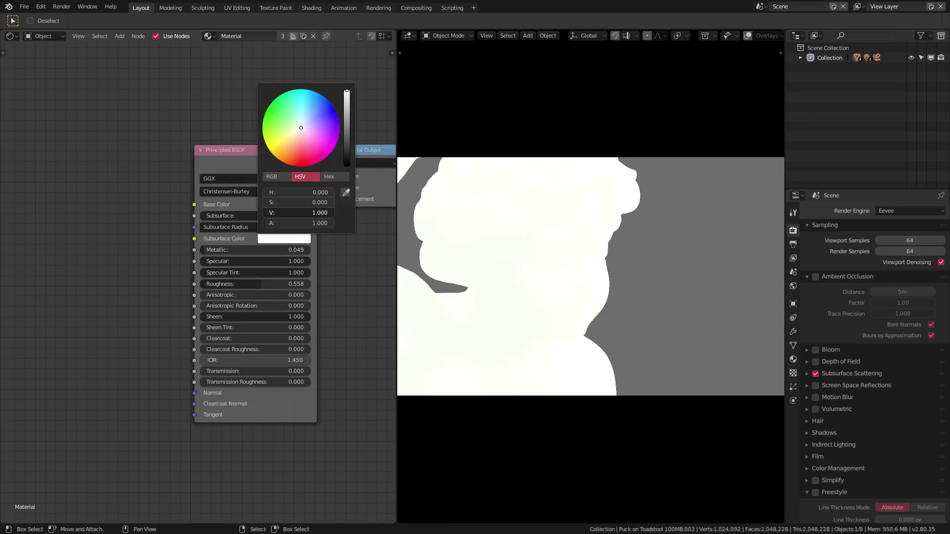
drag(297, 213, 277, 213)
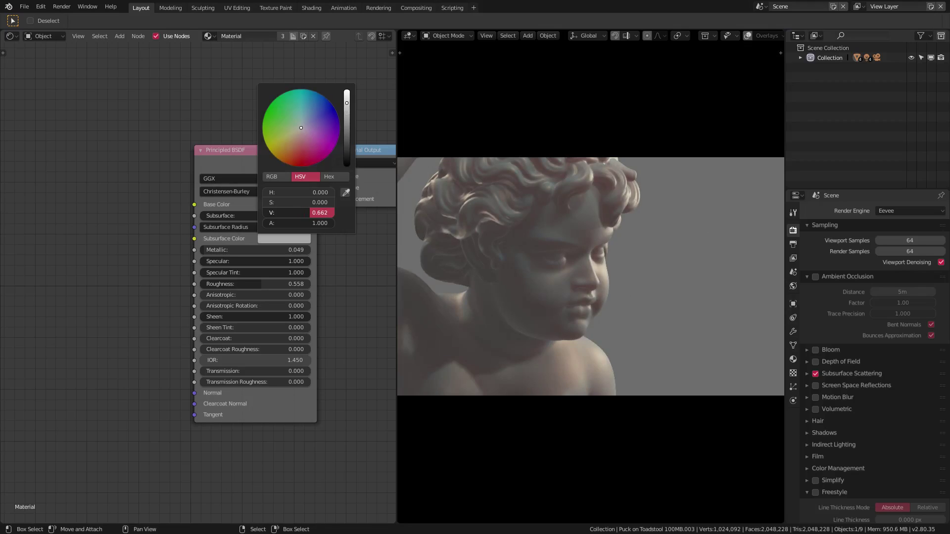
Set Subsurface to 1 and copy the tan Base Color onto the Subsurface Color.
click(249, 216)
text(1)
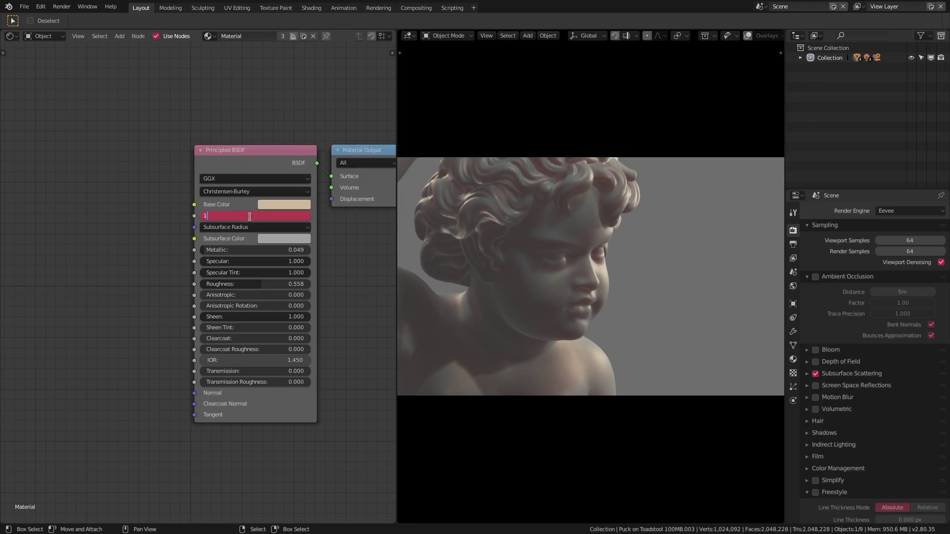
key(Return)
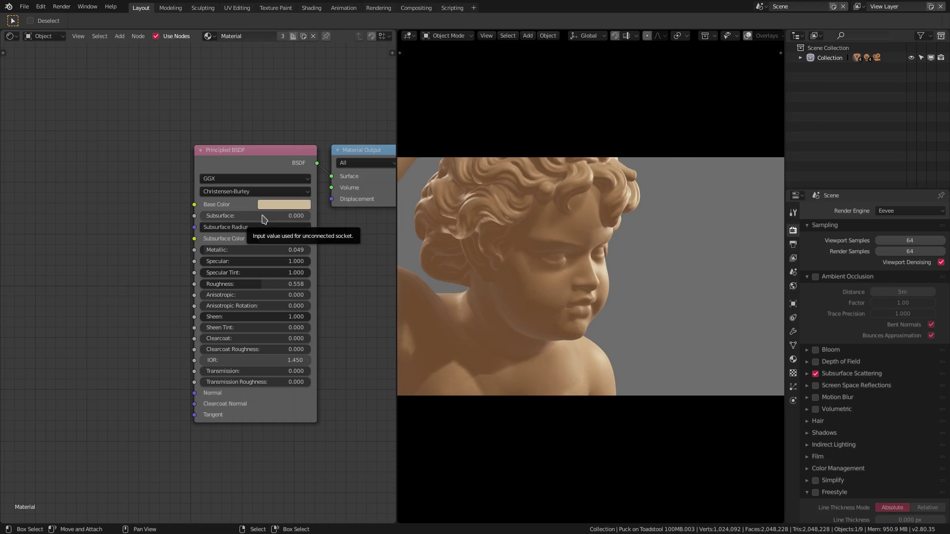
drag(286, 205, 289, 240)
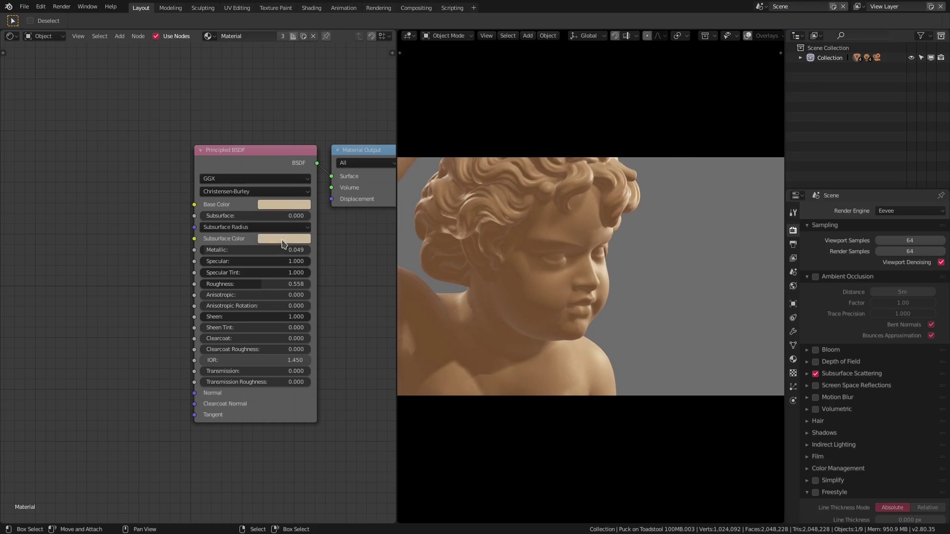
Retype the material's Subsurface value as 1.
double_click(285, 219)
text(1)
key(Return)
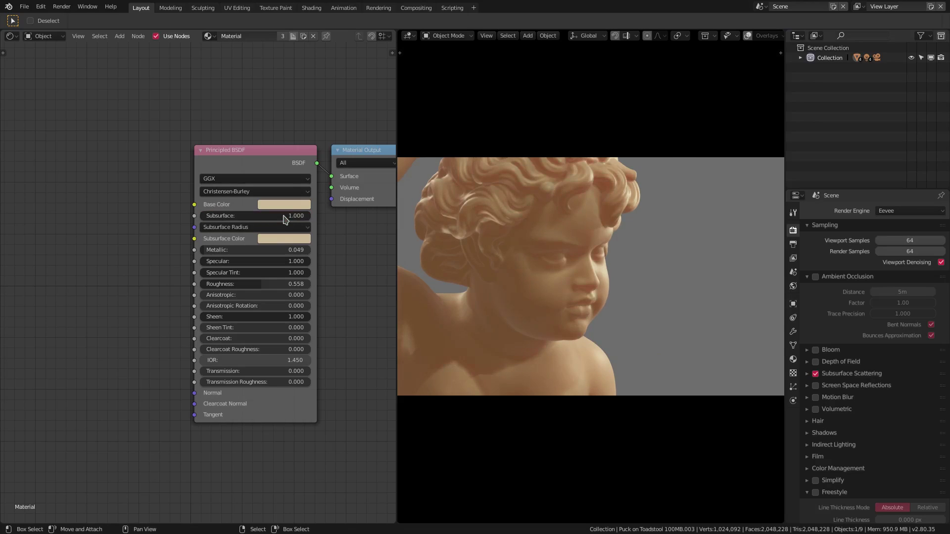
double_click(284, 217)
text(0.0)
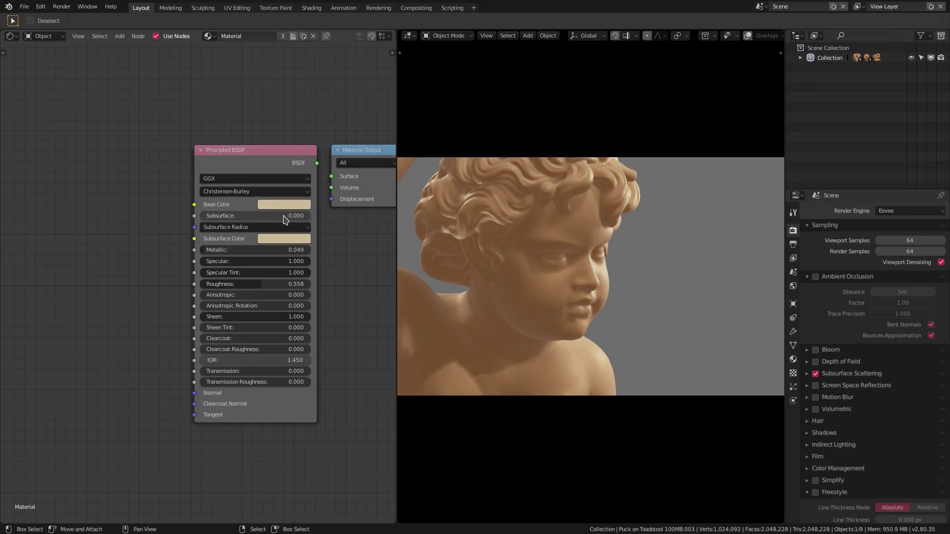
key(ctrl+a)
text(1)
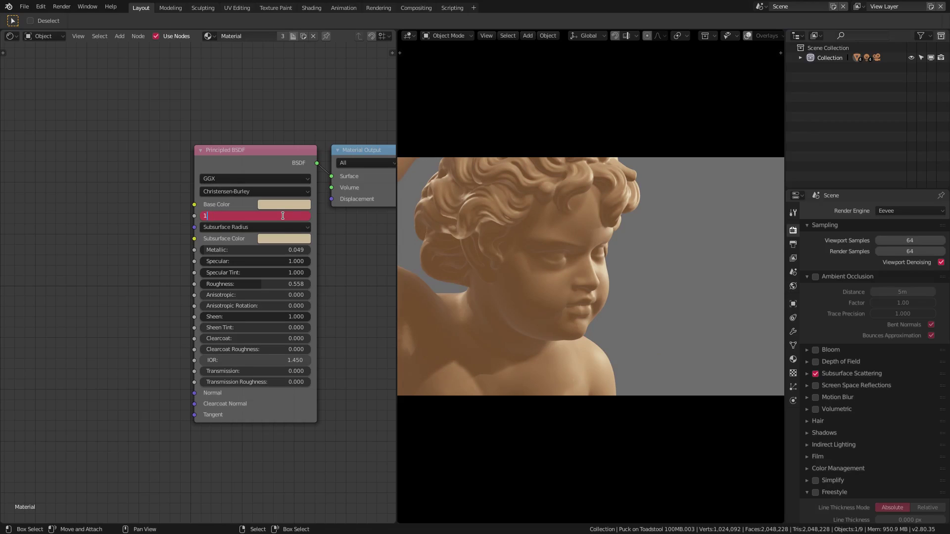
key(Return)
Try Subsurface at 0, restore it to 1, and switch off Eevee Subsurface Scattering.
double_click(285, 218)
text(0)
key(Return)
double_click(285, 218)
text(1)
key(Return)
click(815, 374)
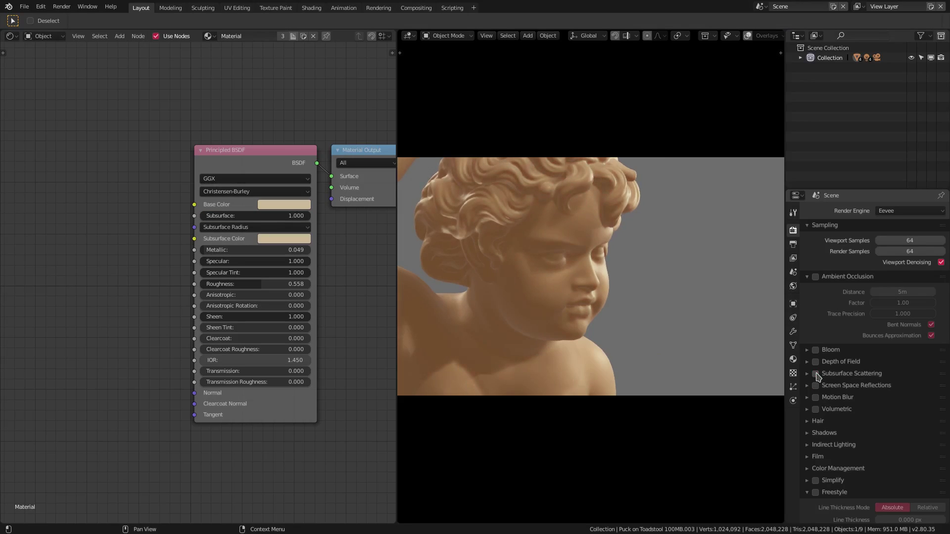
Re-enable Subsurface Scattering, expand its settings, and set Jitter Threshold to 0.700.
click(816, 375)
click(808, 375)
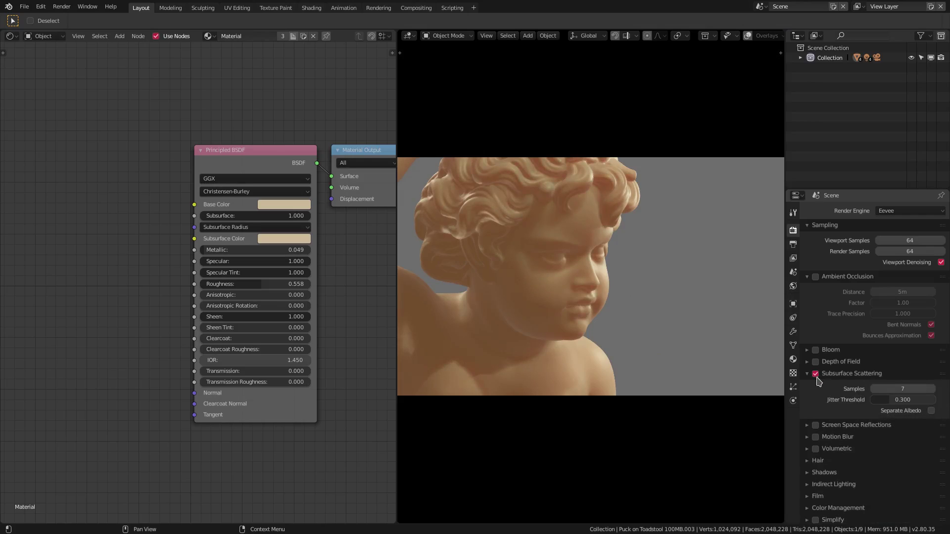
mouse_move(878, 399)
mouse_down()
mouse_move(895, 399)
mouse_move(871, 399)
mouse_up()
click(895, 399)
text(0.13)
key(BackSpace)
key(BackSpace)
text(7)
key(Return)
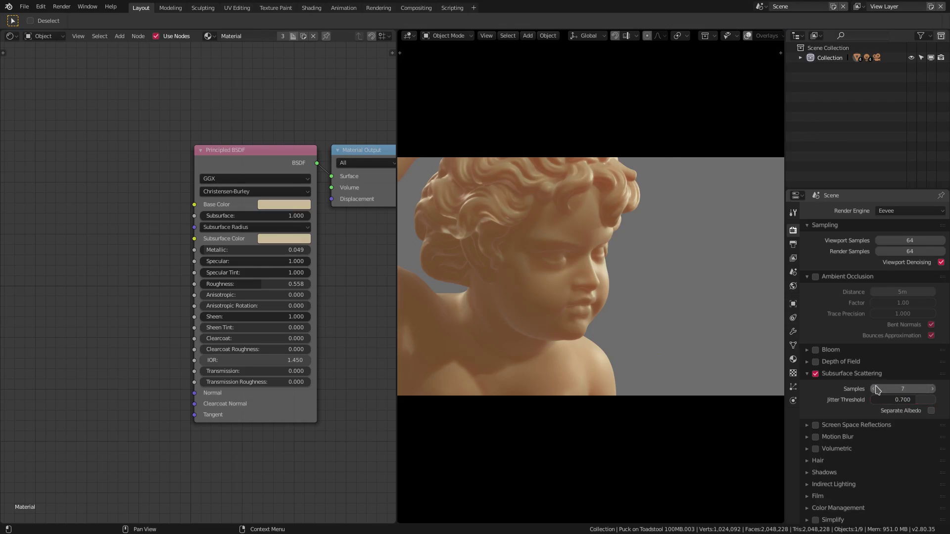
Lower Subsurface Scattering Samples to 4, then raise it to 5.
click(873, 389)
click(874, 389)
click(874, 389)
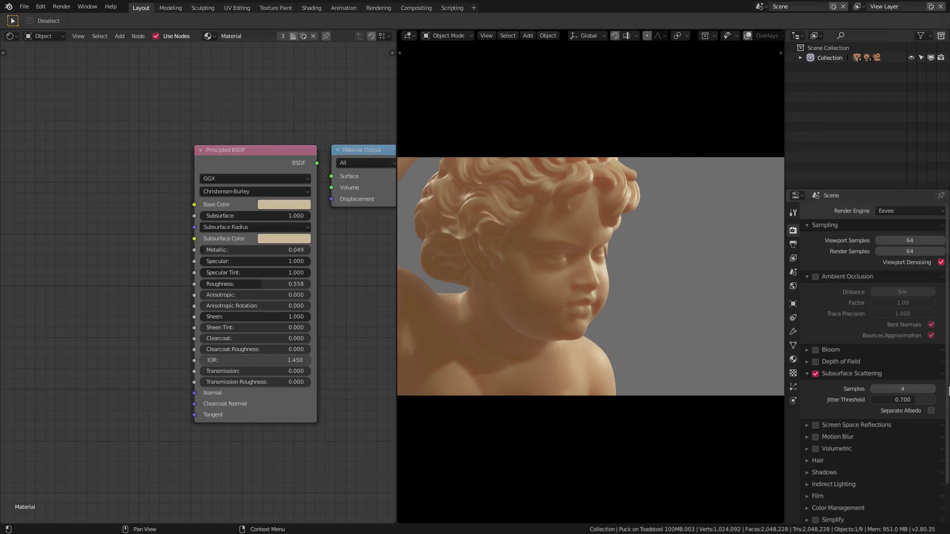
click(931, 388)
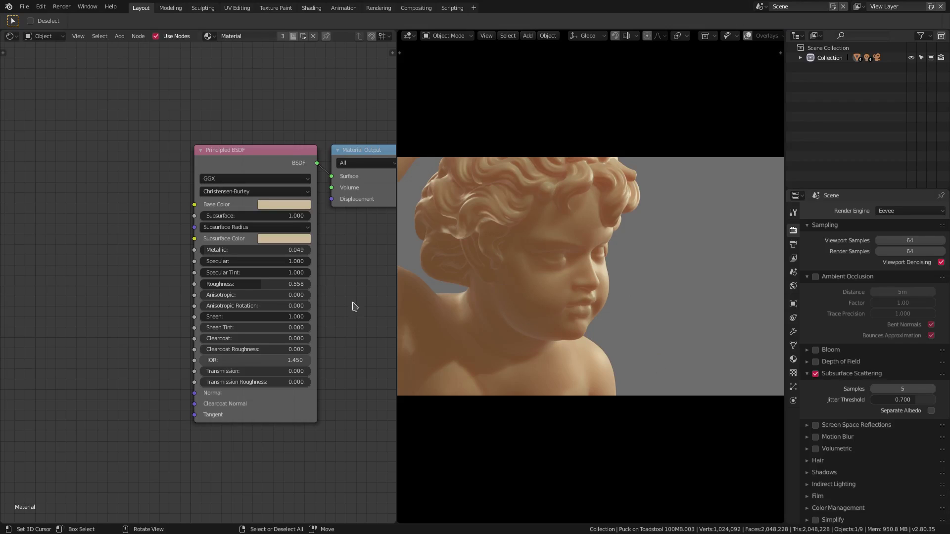
middle_drag(354, 307, 302, 294)
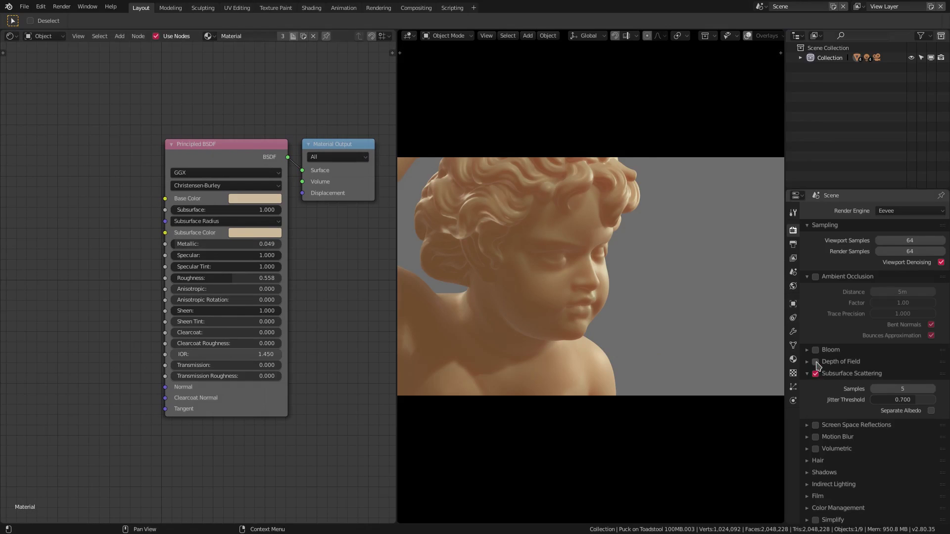
Switch on Bloom, expand its panel, and set Threshold 0.881 and Knee 0.702.
click(815, 362)
click(815, 362)
click(815, 350)
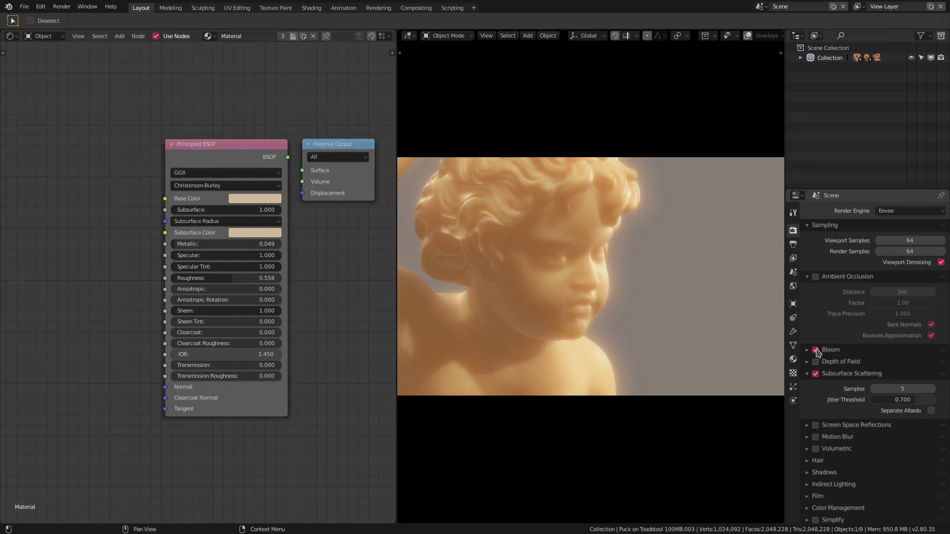
click(807, 349)
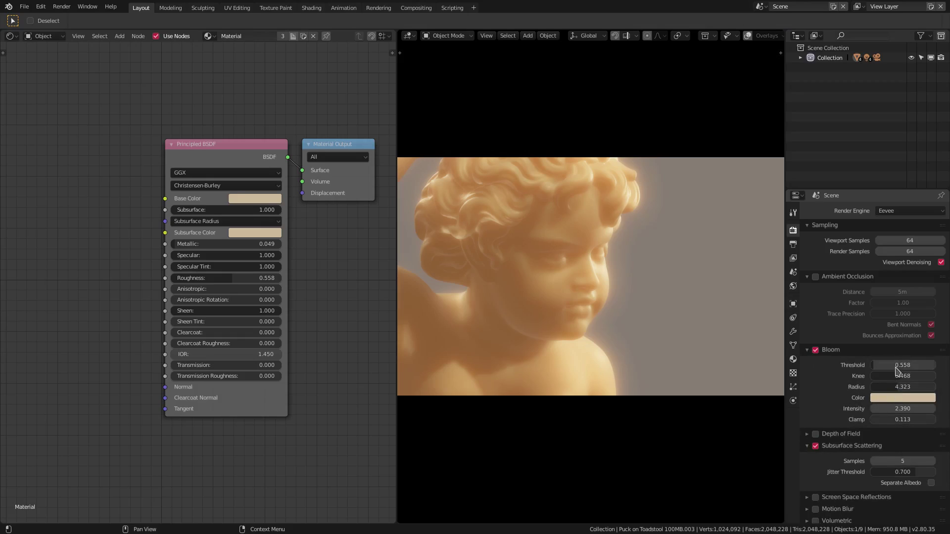
drag(901, 365, 937, 377)
scroll(668, 324, up, 1)
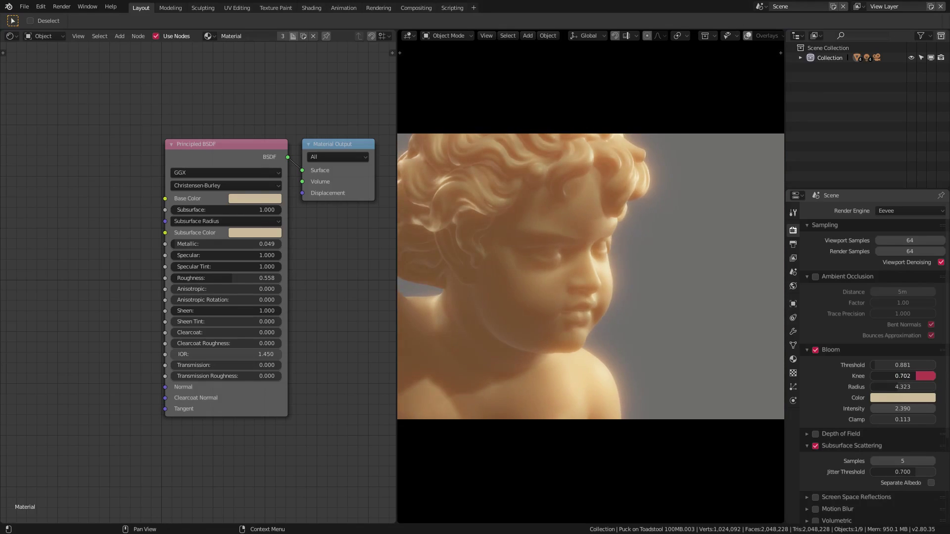
scroll(677, 379, down, 1)
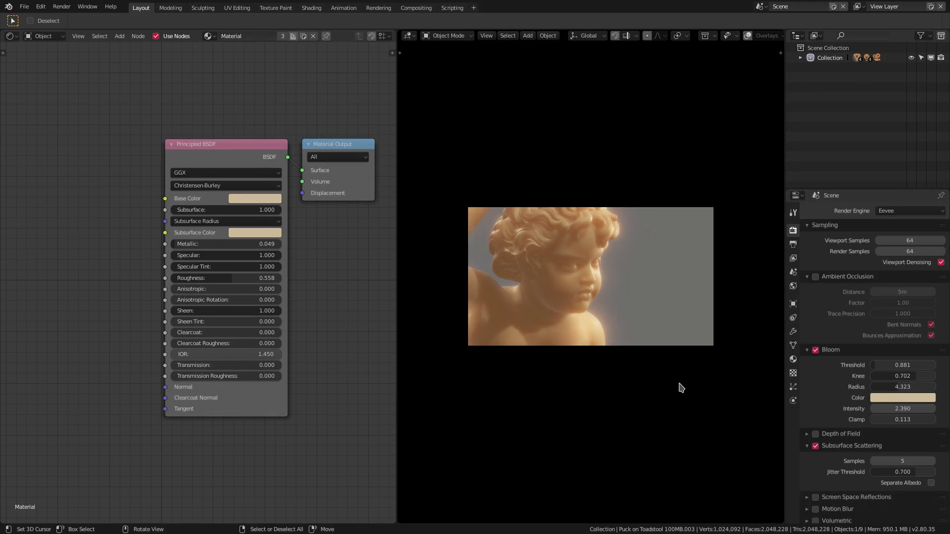
scroll(674, 386, up, 3)
scroll(589, 323, down, 3)
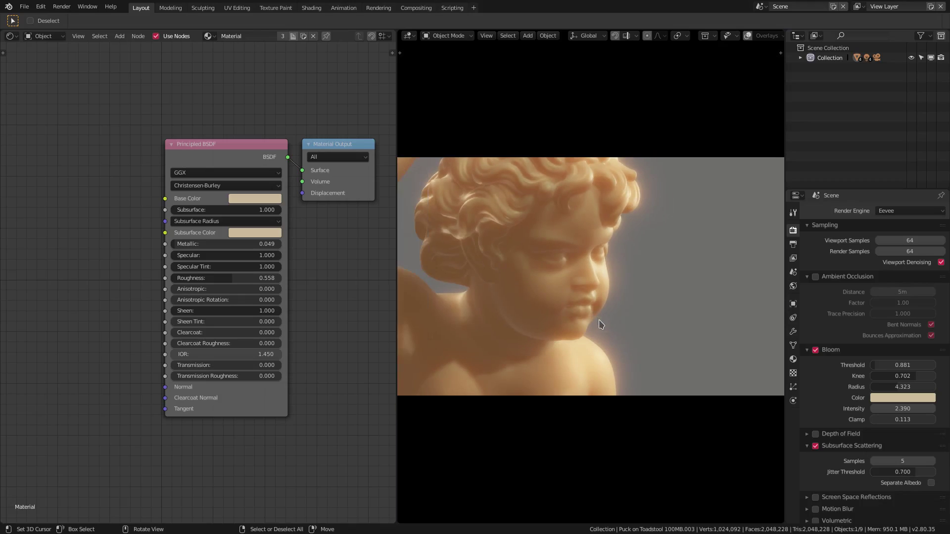
ctrl+scroll(190, 182, down, 2)
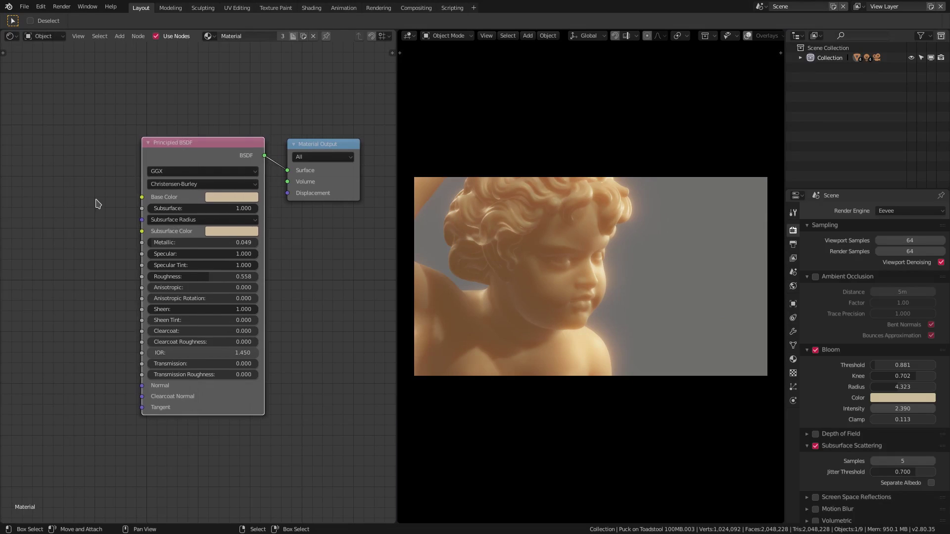
key(shift+a)
click(78, 199)
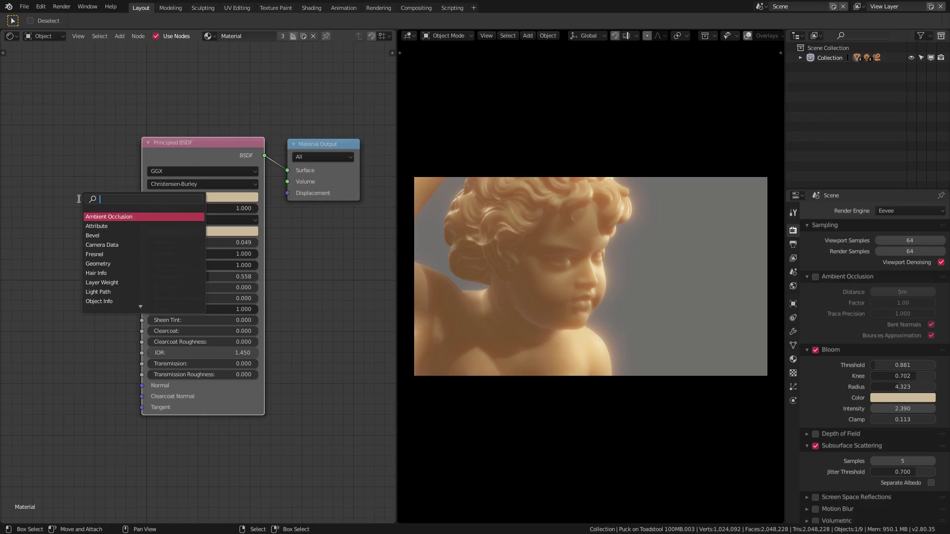
text(sub)
click(110, 217)
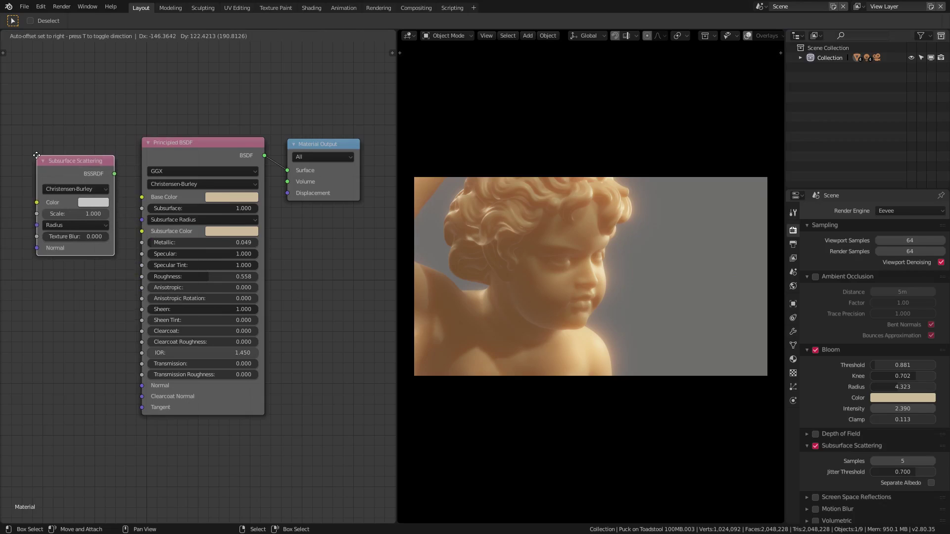
click(39, 158)
drag(79, 164, 67, 164)
key(Home)
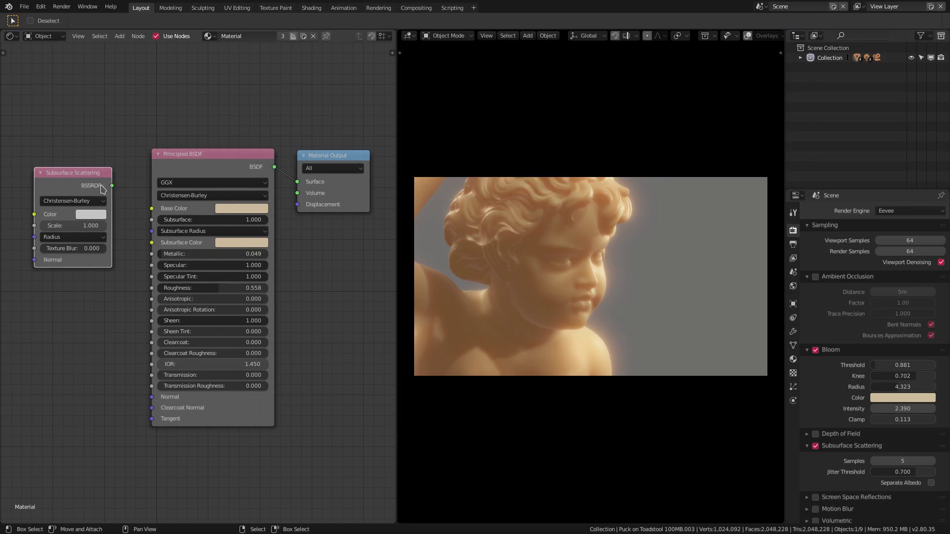
key(x)
Collapse the Bloom and AO panels, enable Ambient Occlusion and Depth of Field, then frame the view.
click(808, 351)
click(807, 277)
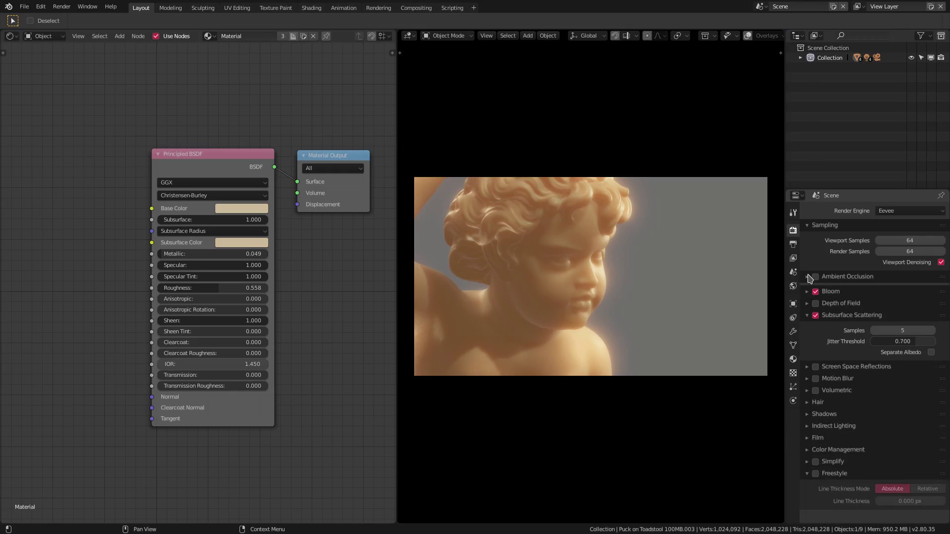
click(815, 277)
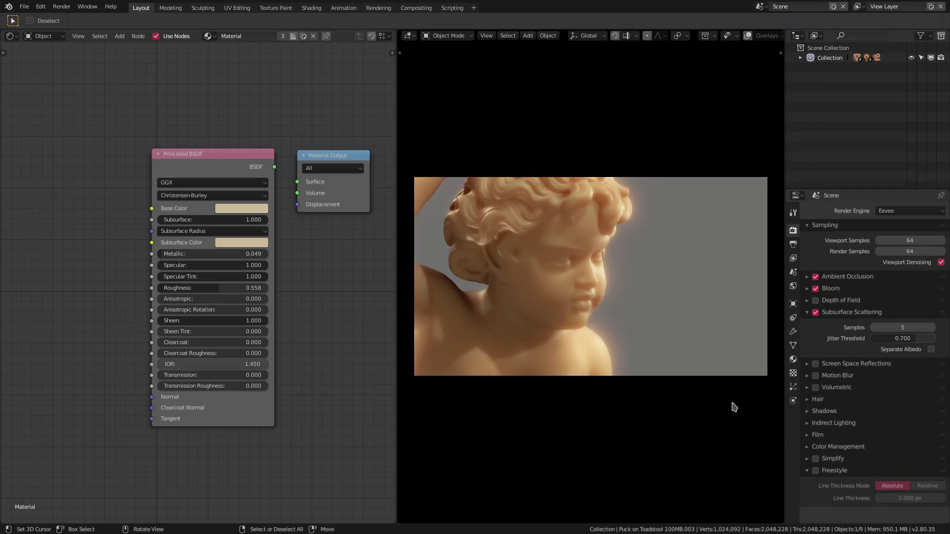
click(815, 300)
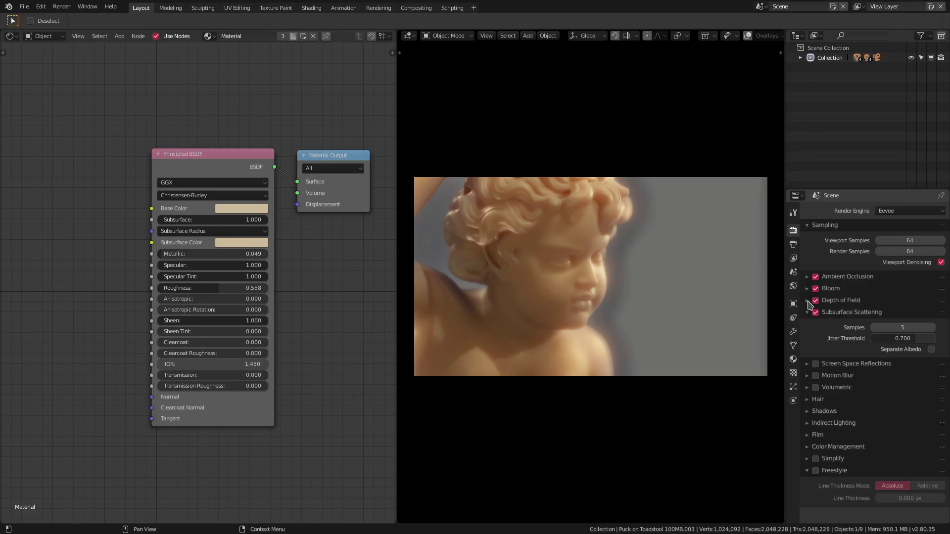
click(806, 301)
key(Home)
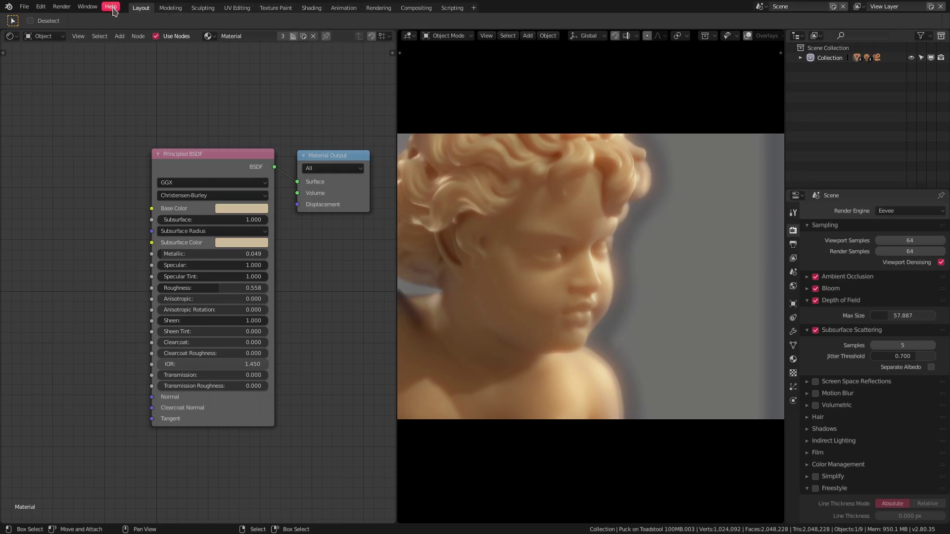
Render the current frame with Render Image and let all 64 samples finish.
click(62, 6)
click(68, 19)
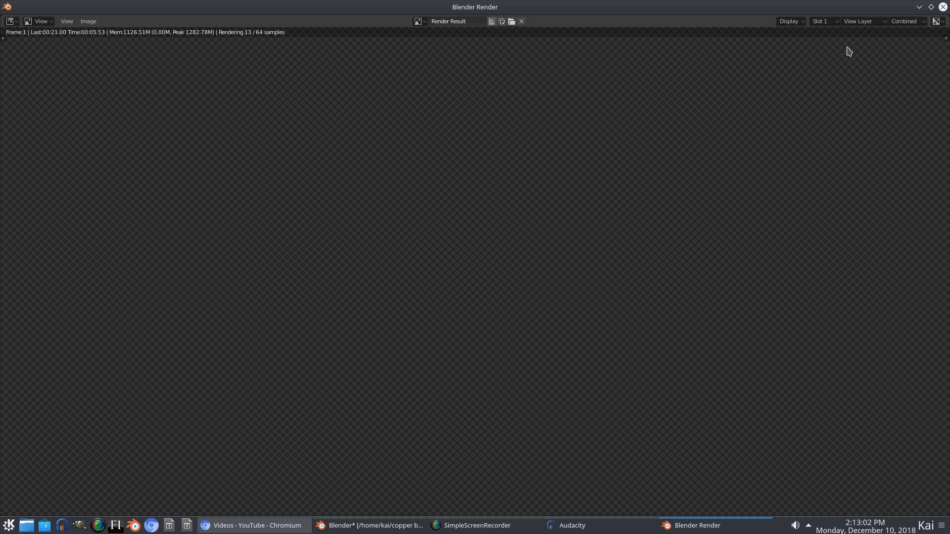
scroll(458, 127, down, 2)
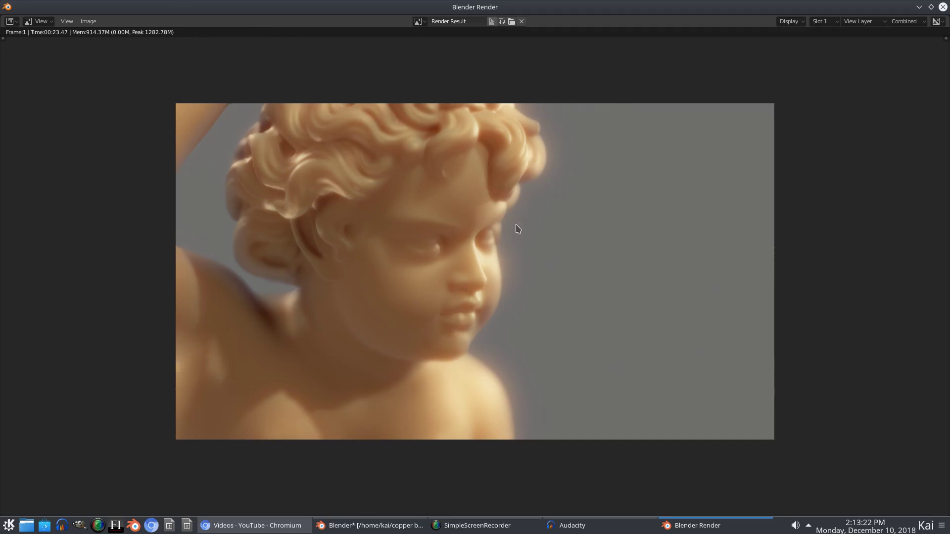
scroll(509, 360, up, 2)
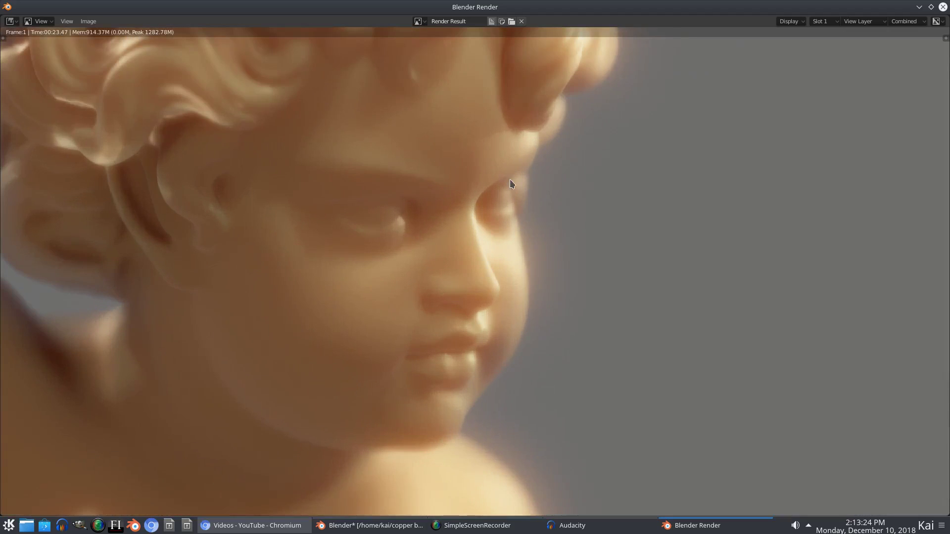
scroll(513, 341, down, 1)
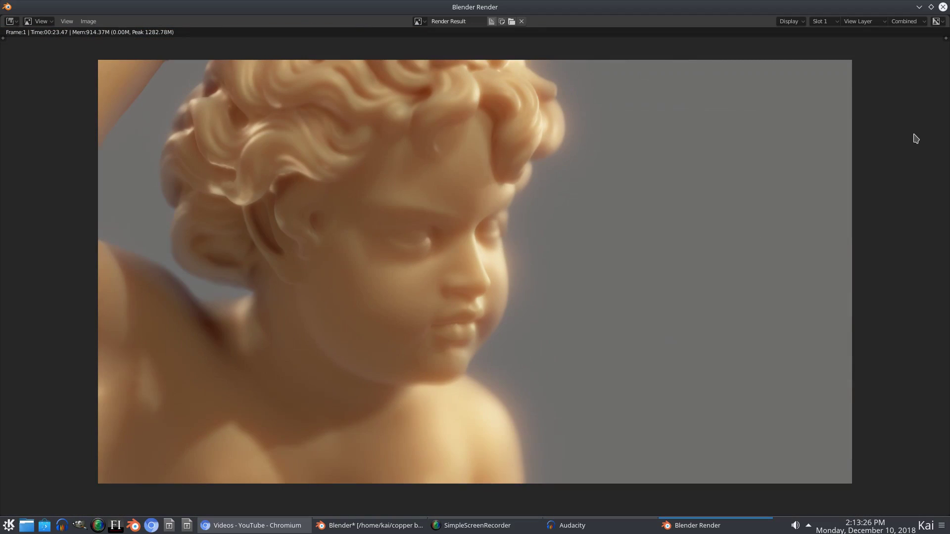